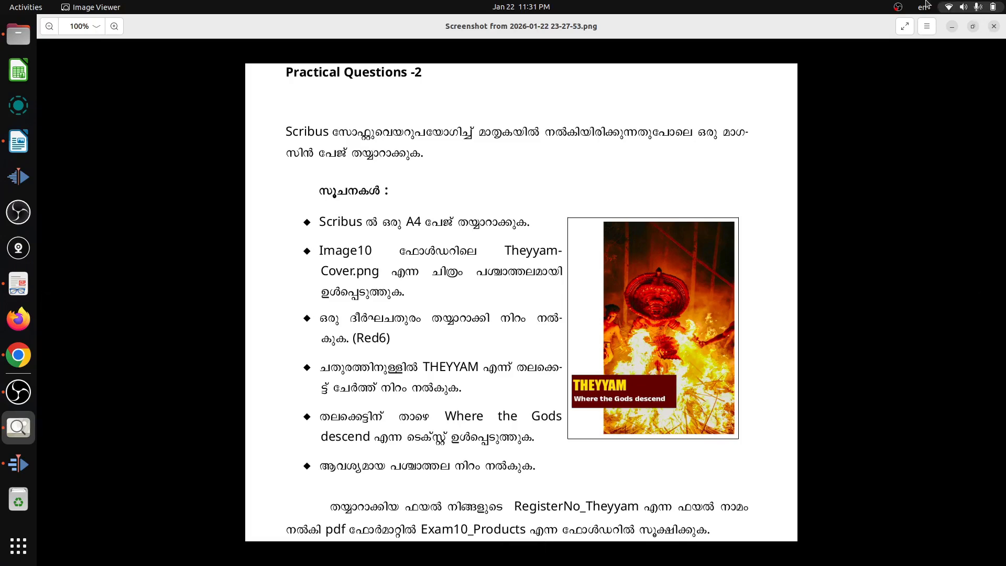
Launch Scribus and create a new single-page A4 portrait document with the default margins.
left_click(18, 547)
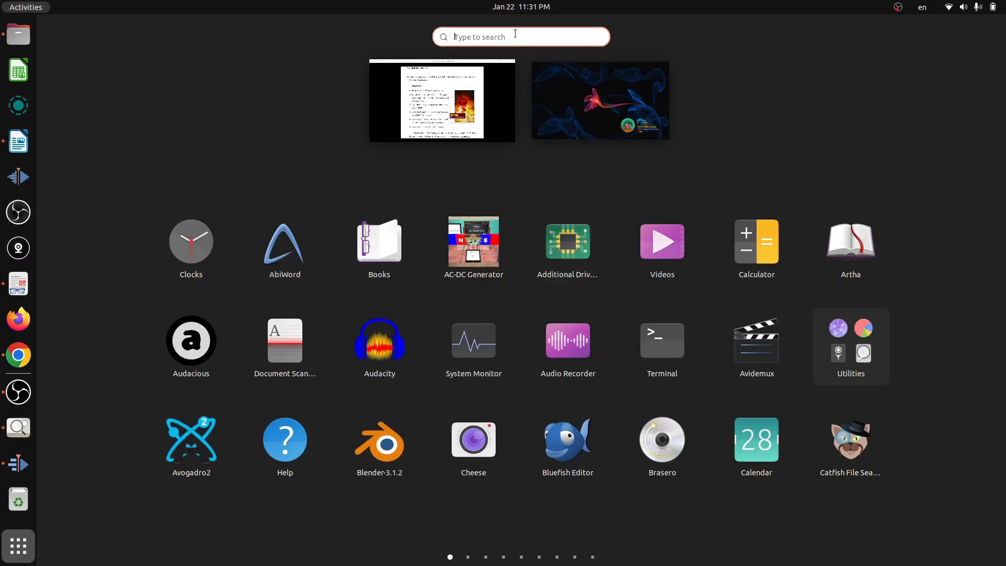
type("sc")
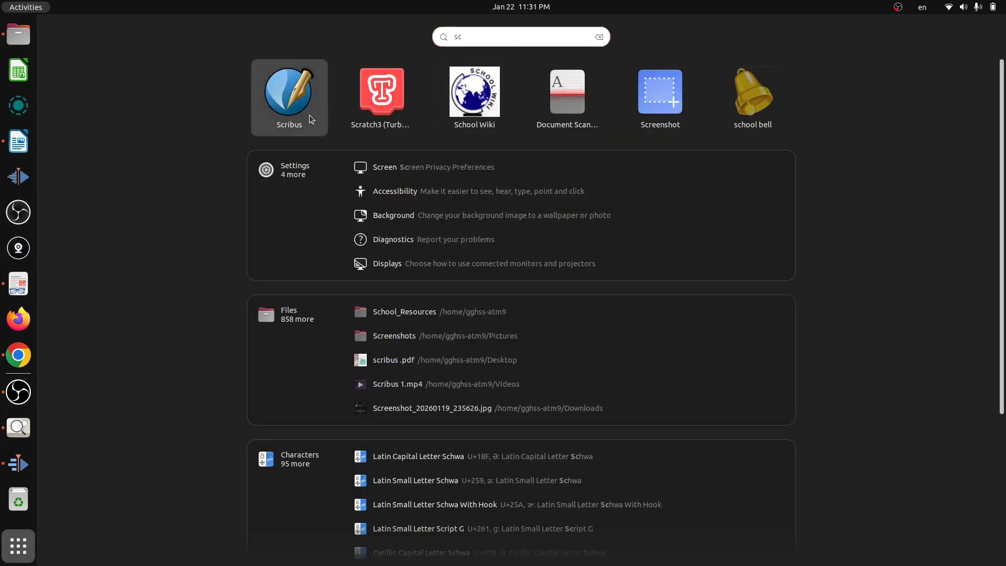
left_click(309, 115)
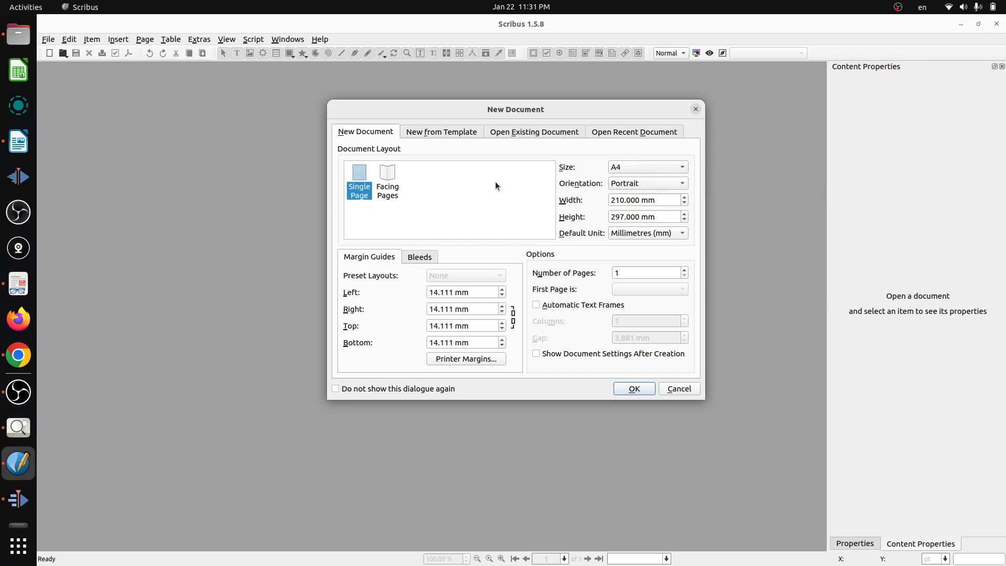
left_click(630, 392)
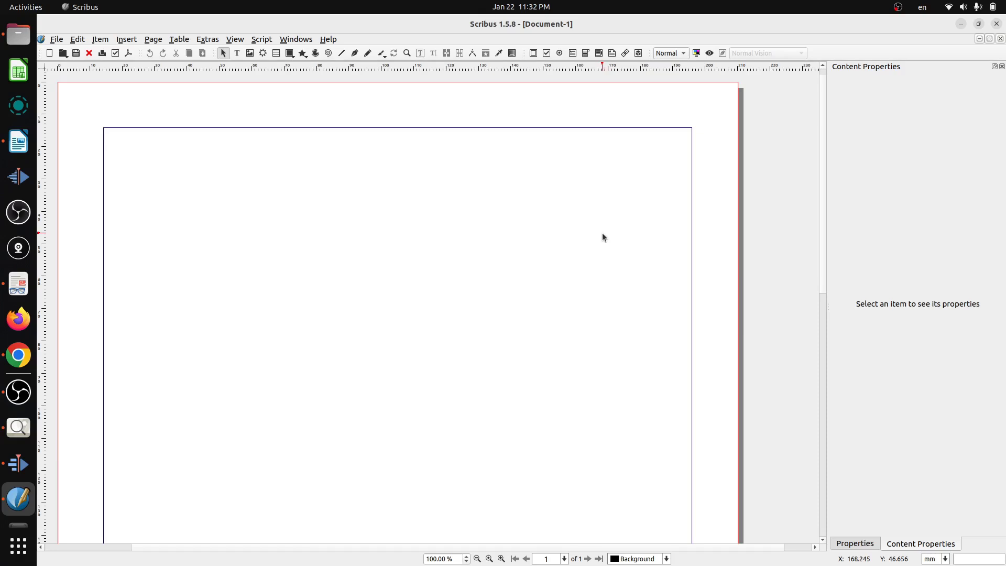
Check the sample layout in Image Viewer, and in Scribus draw an image frame about 152 mm by 262 mm against the right margin.
scroll(603, 234, "down", 2)
scroll(602, 234, "down", 2)
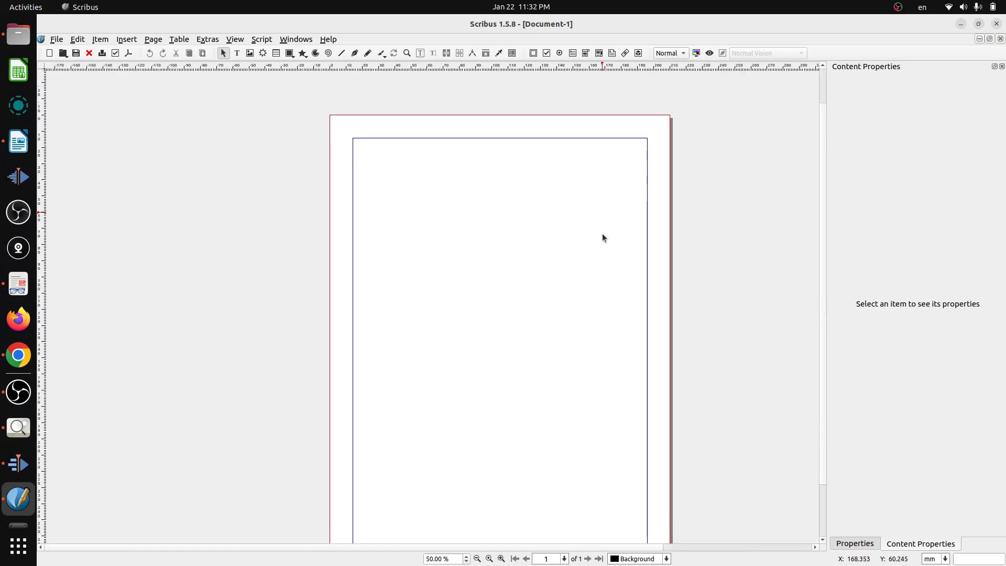
scroll(602, 234, "down", 1)
scroll(602, 234, "up", 1)
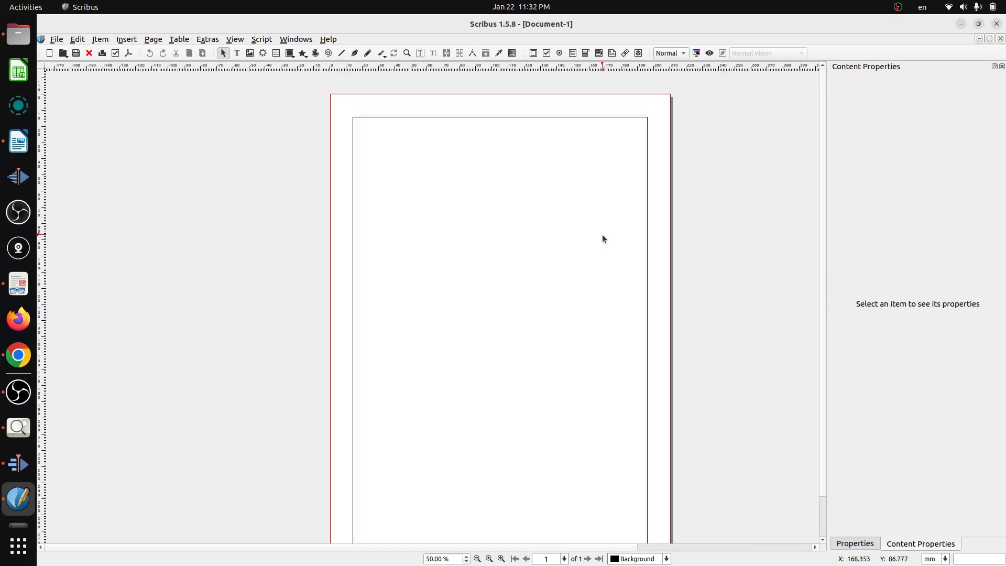
scroll(602, 234, "down", 1)
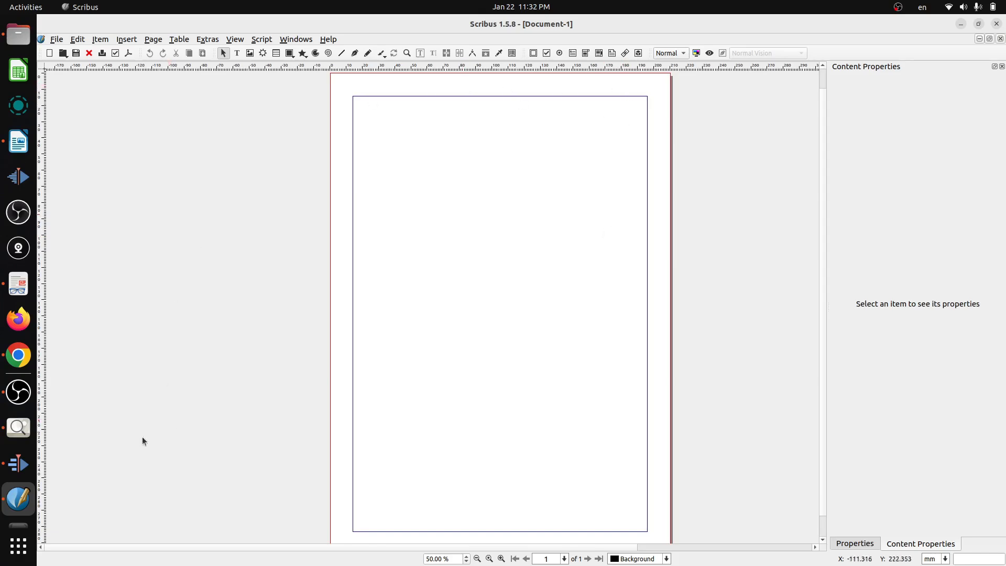
left_click(18, 427)
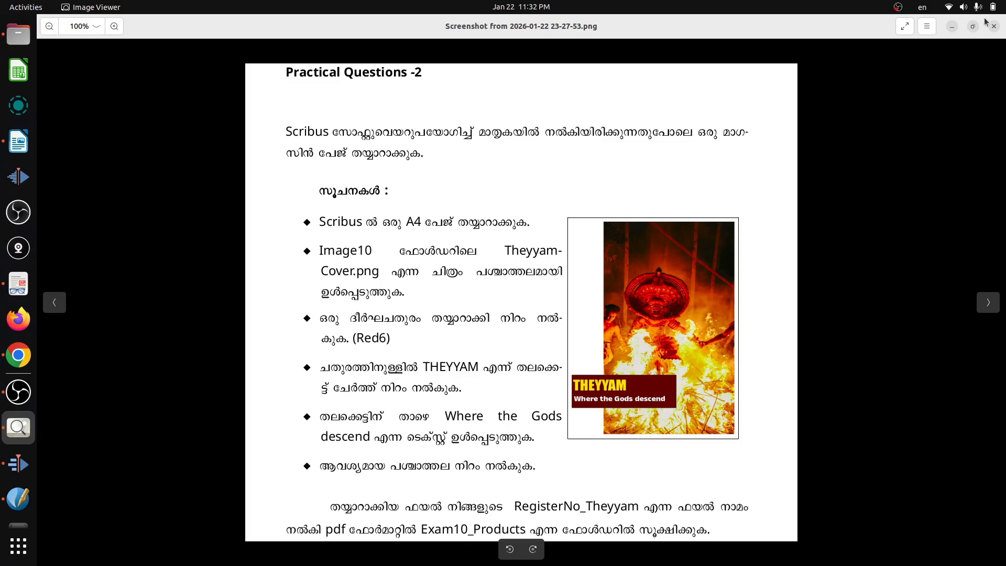
left_click(953, 27)
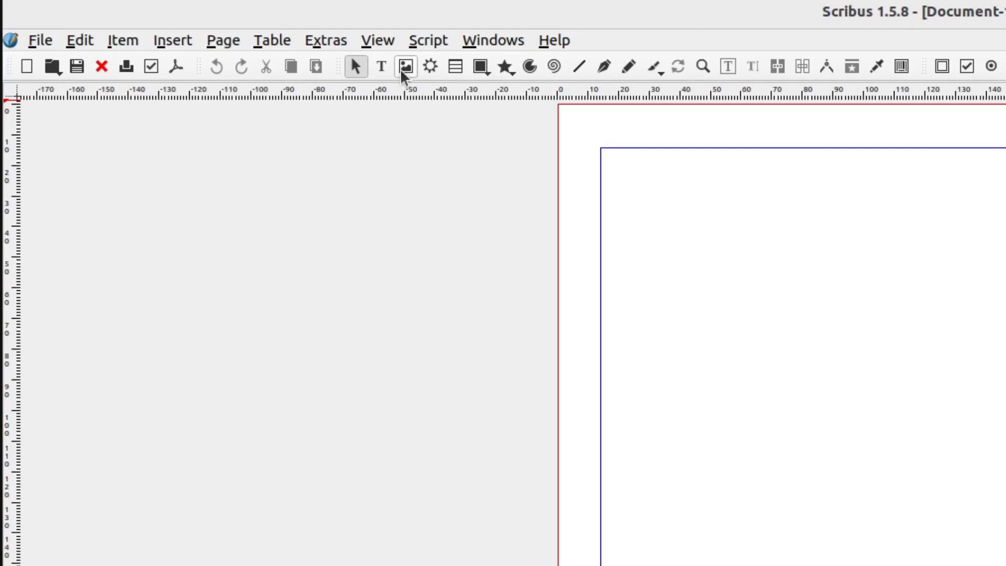
left_click(403, 72)
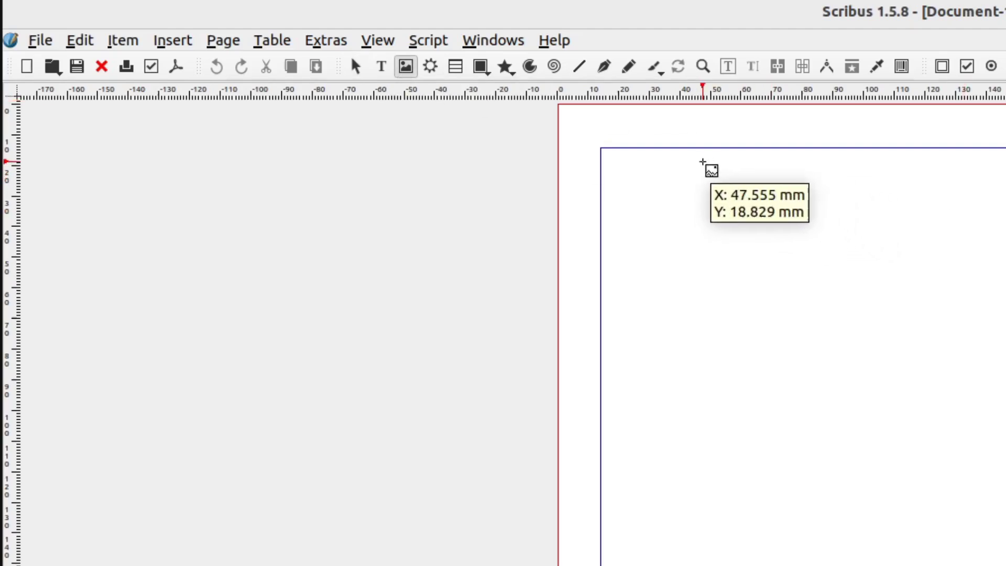
left_click_drag(684, 167, 996, 226)
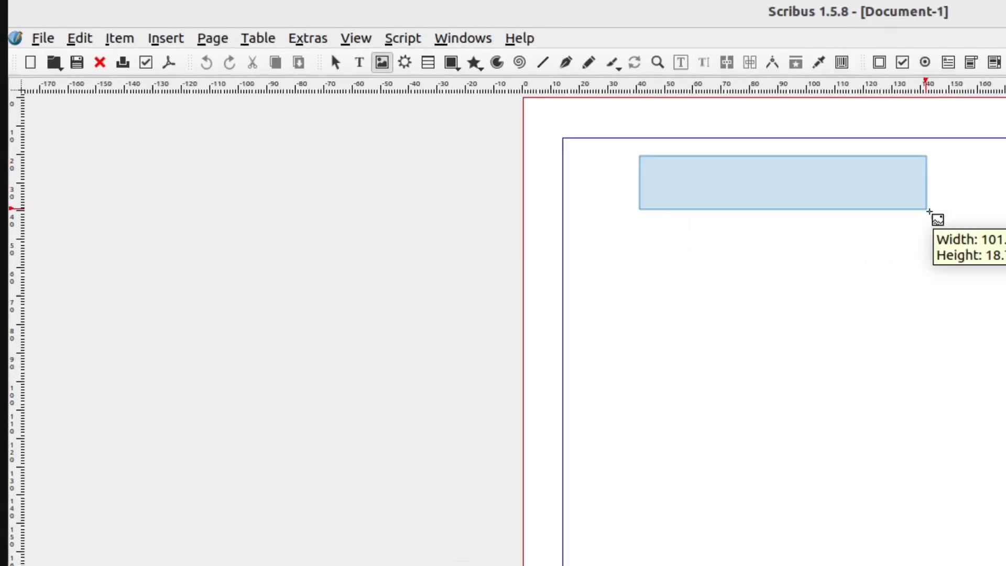
left_click_drag(929, 212, 1005, 565)
left_click_drag(648, 521, 651, 521)
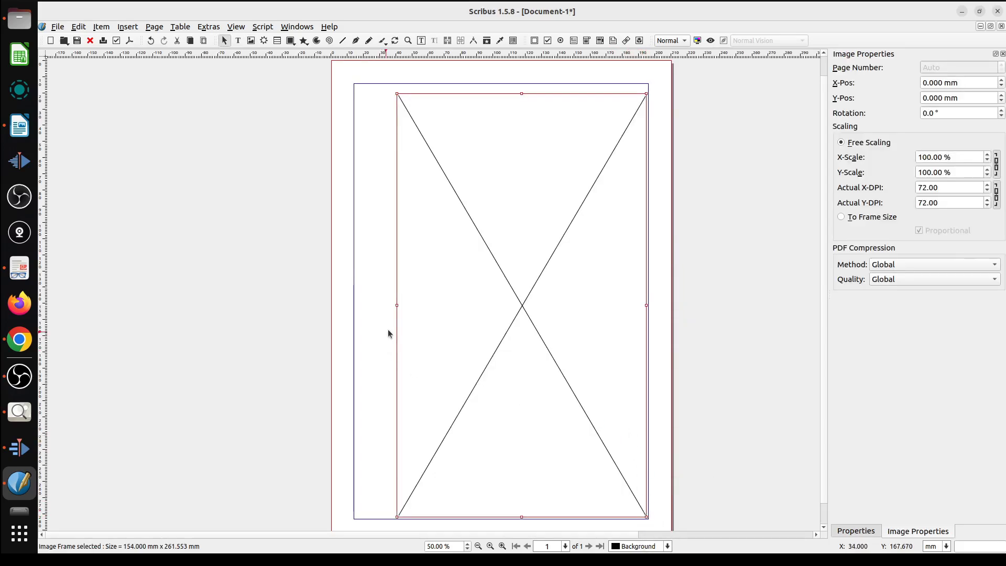
left_click_drag(396, 305, 400, 306)
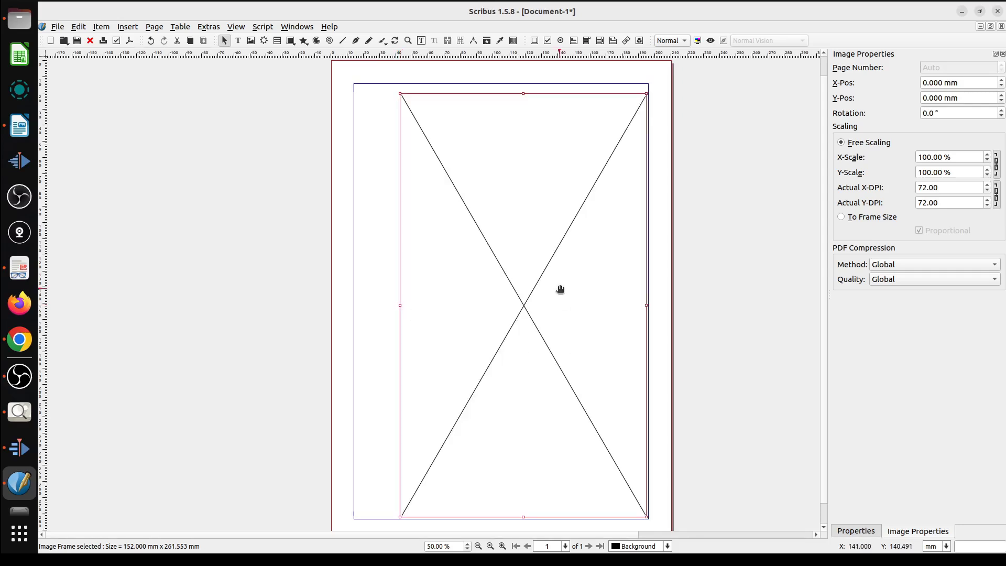
Load Theyyam-Cover.png from the ITModelQuestions_Resources/Images10 folder into the image frame.
right_click(514, 182)
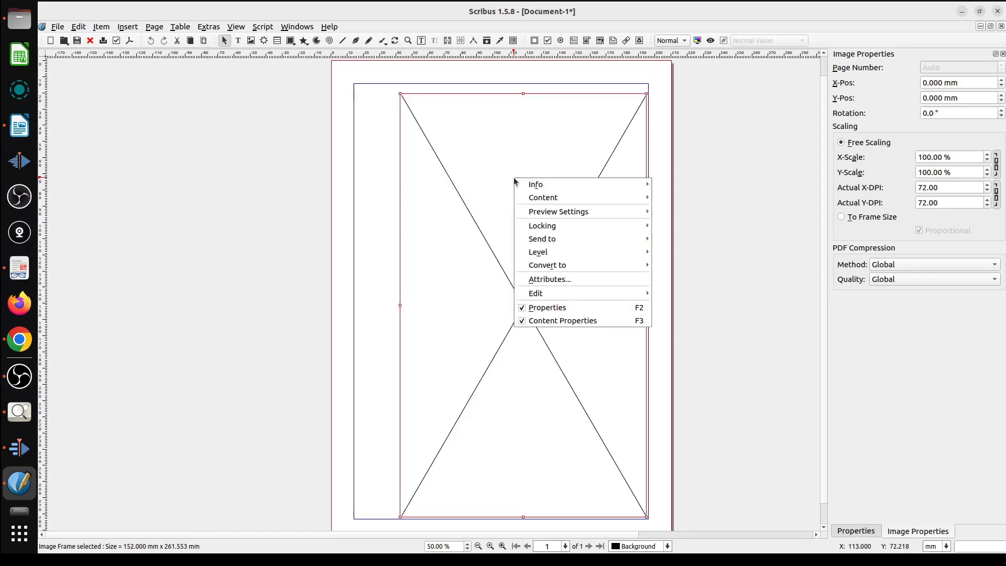
mouse_move(532, 205)
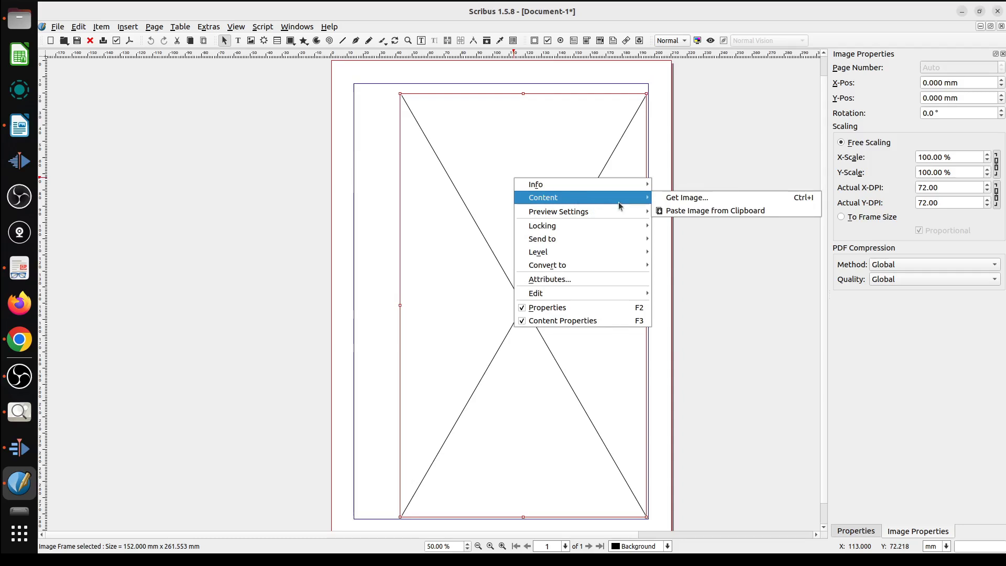
left_click(705, 198)
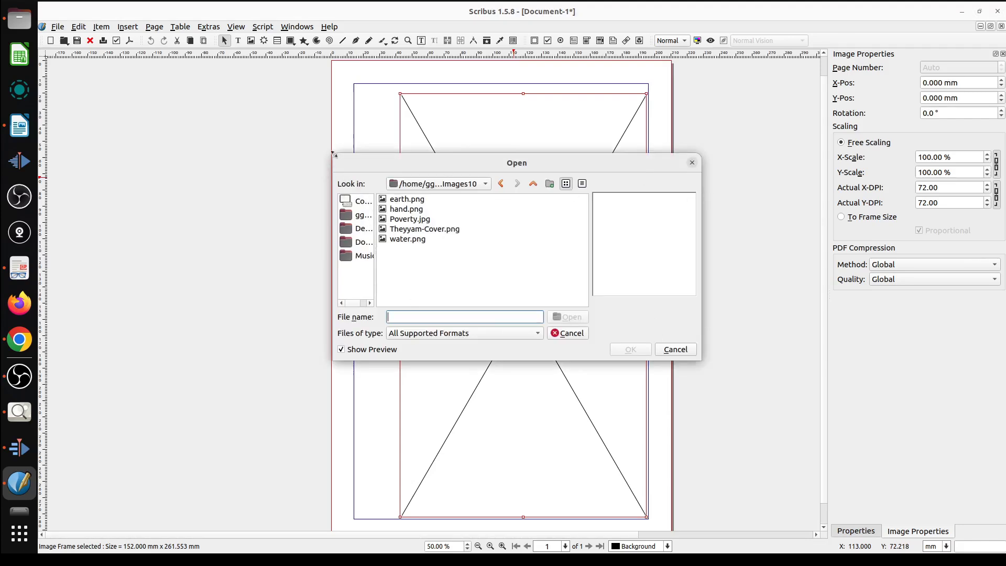
left_click_drag(329, 151, 218, 74)
left_click_drag(264, 205, 311, 212)
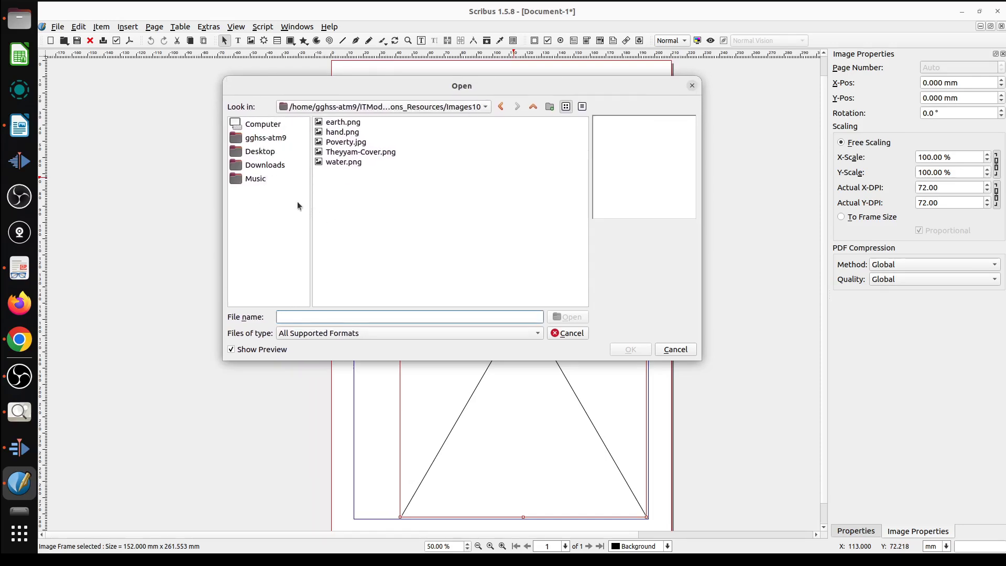
left_click(265, 138)
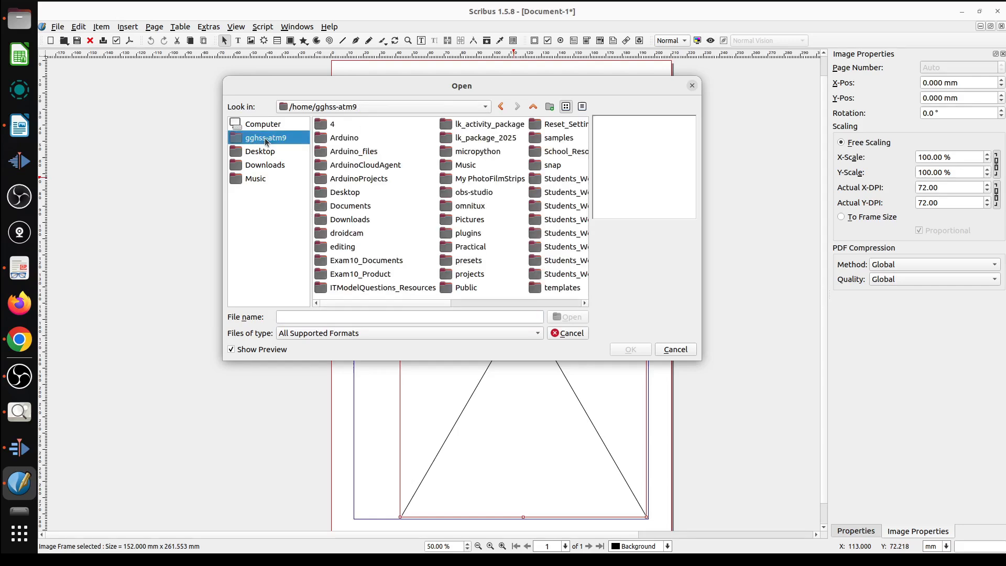
double_click(396, 288)
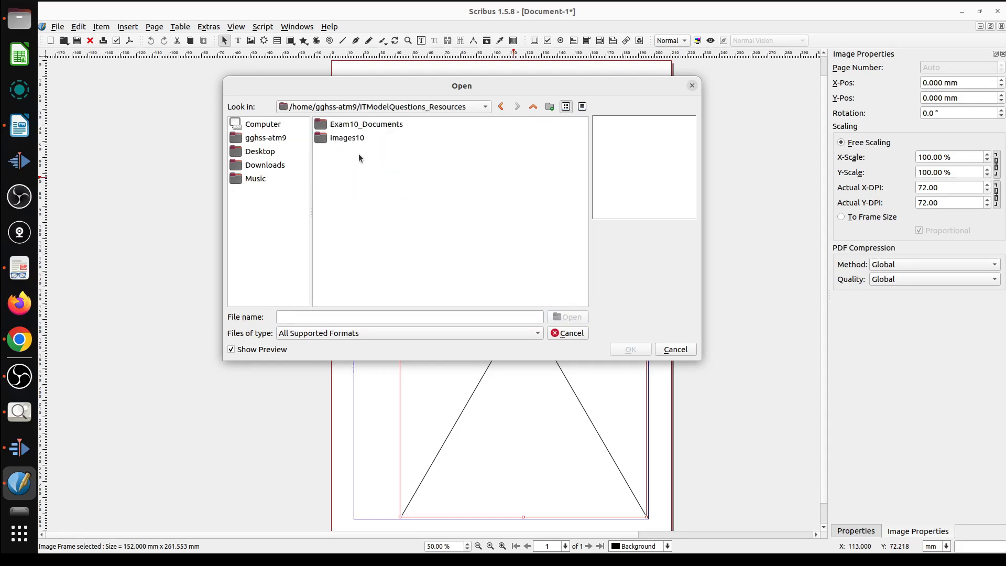
double_click(350, 138)
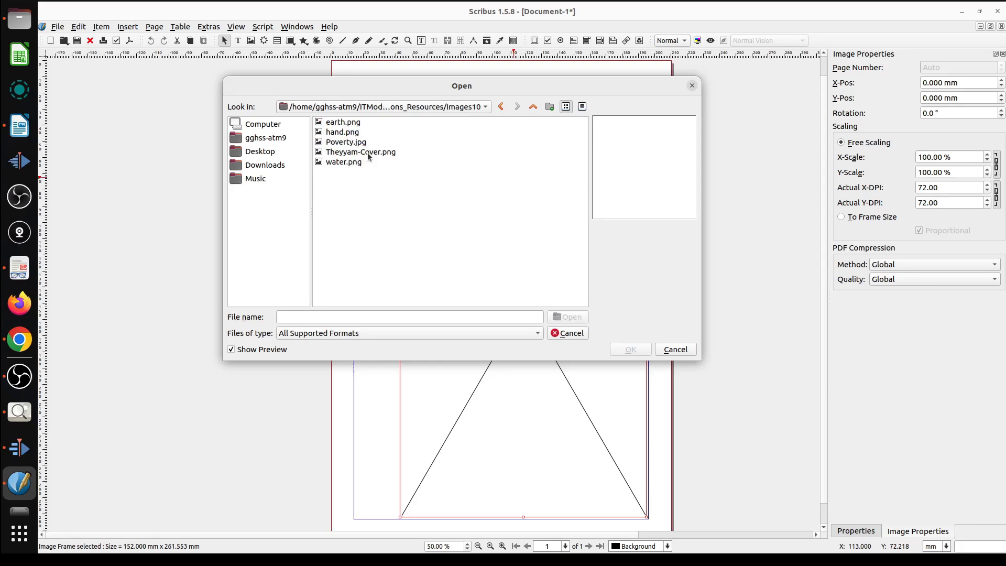
left_click(367, 152)
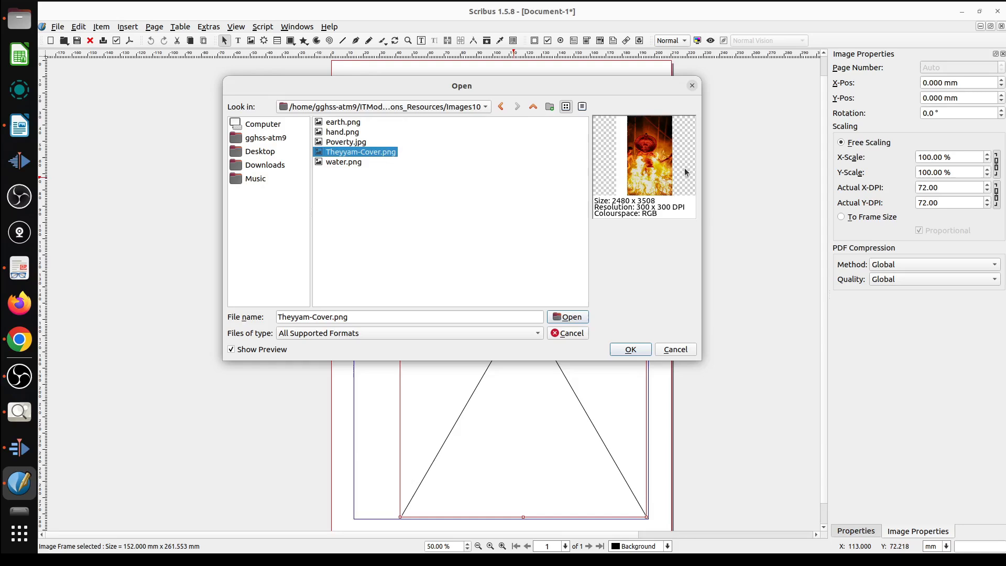
left_click(571, 317)
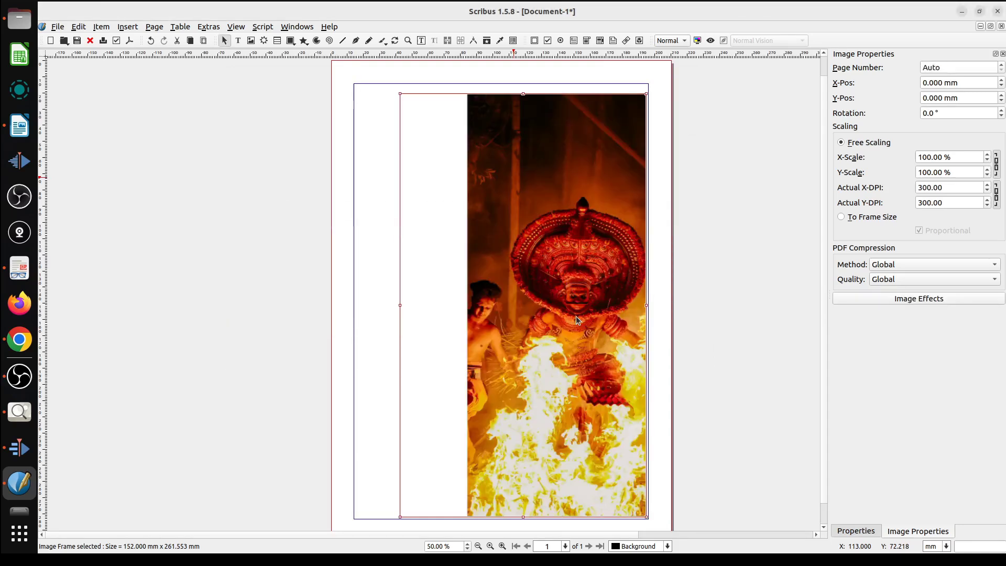
Scale the cover image inside its frame to 112 % in both directions.
scroll(602, 361, "down", 1)
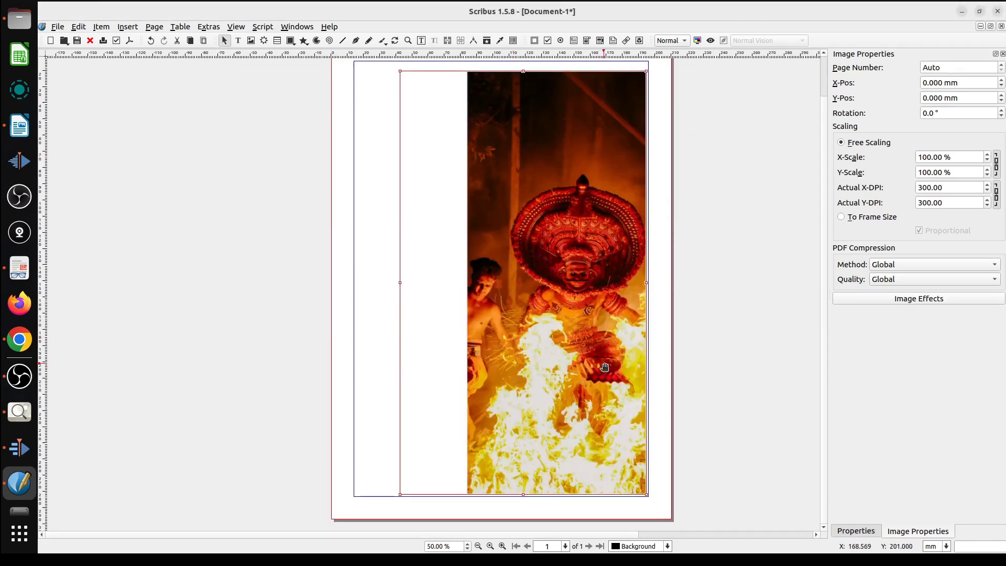
scroll(605, 367, "up", 1)
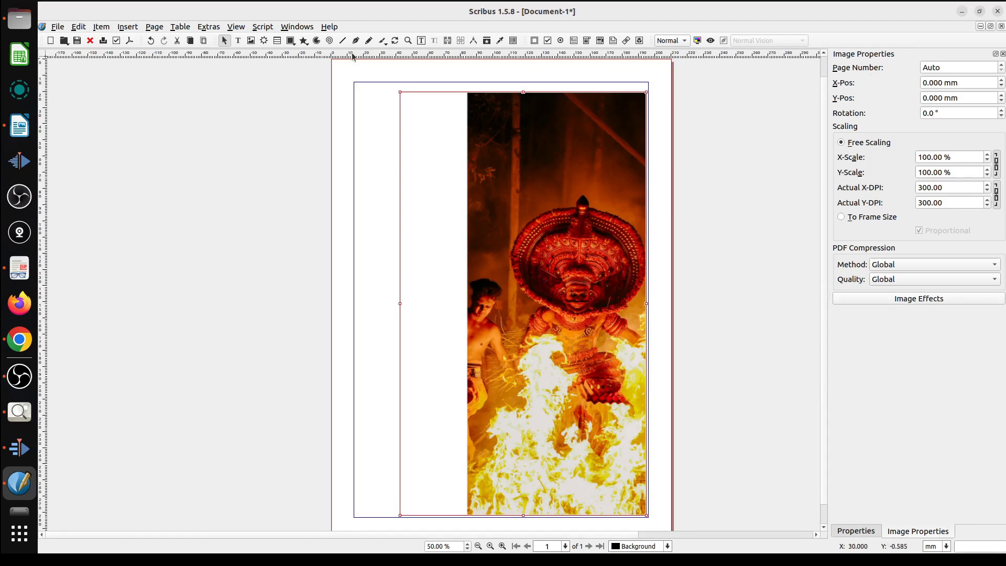
left_click(298, 27)
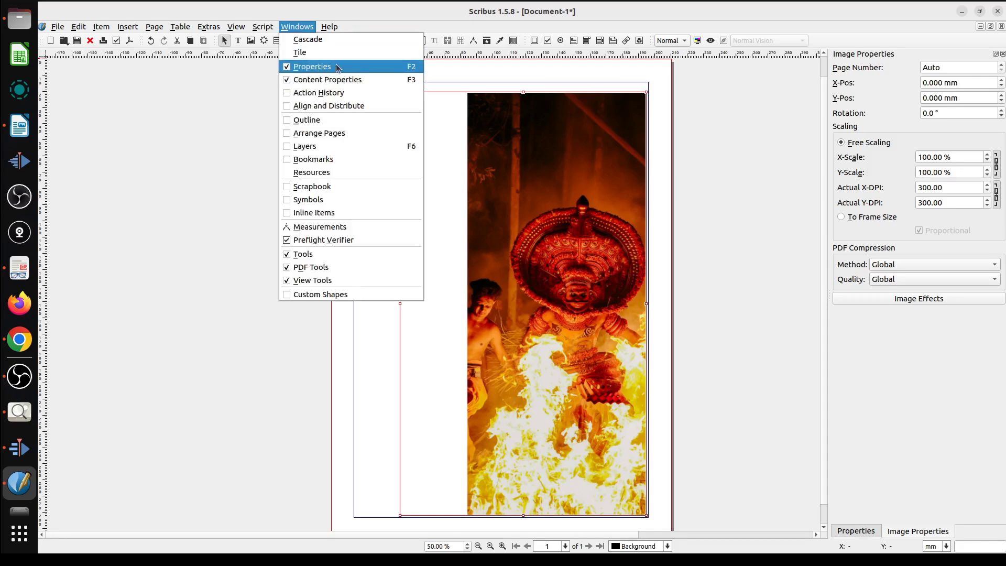
left_click(950, 413)
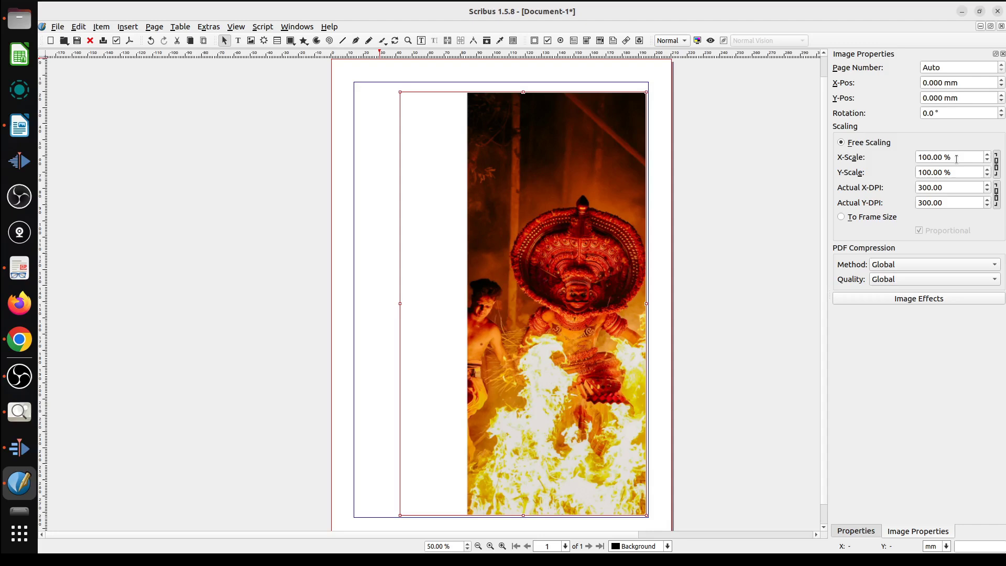
scroll(957, 157, "up", 11)
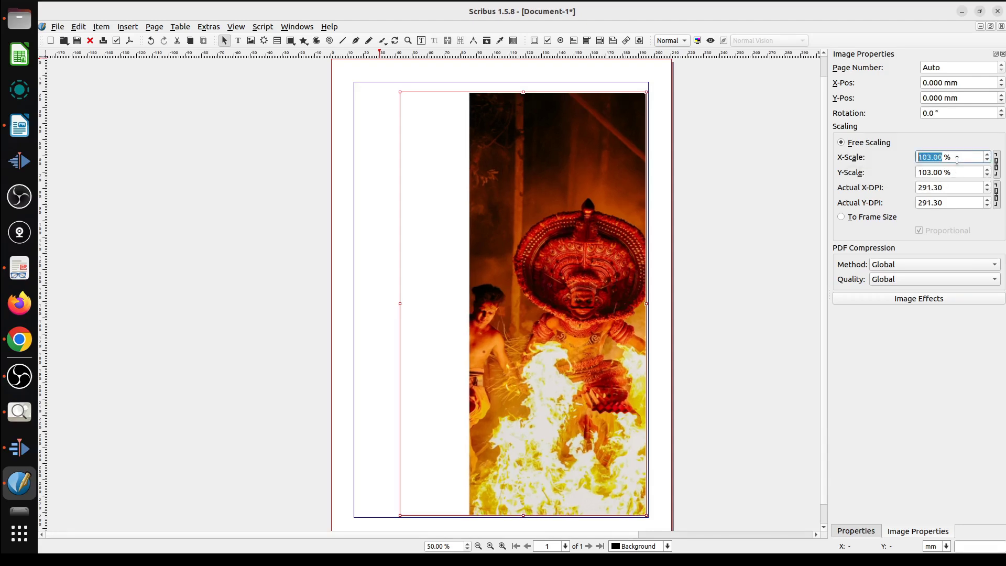
scroll(957, 157, "up", 1)
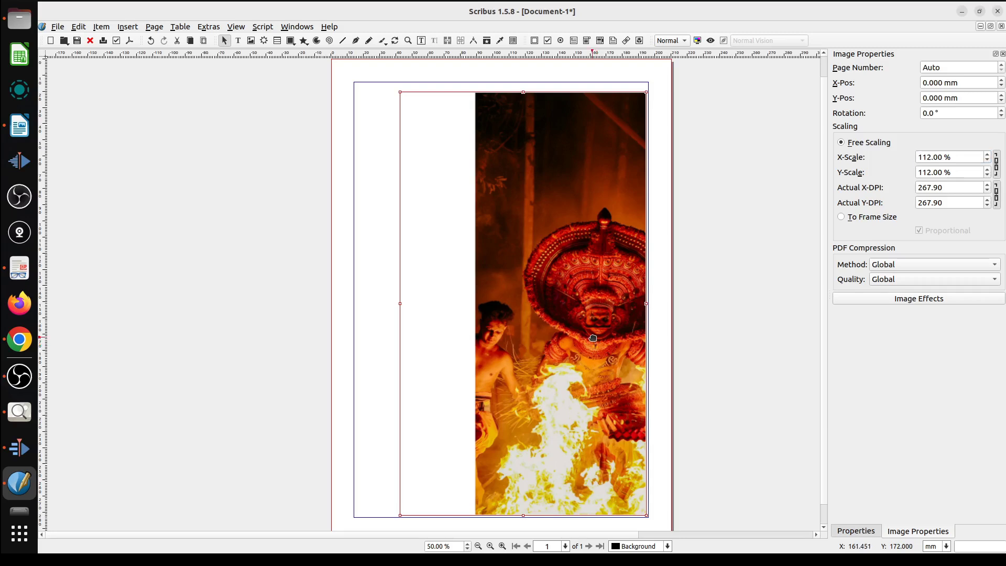
Shift the image within its frame by about -46 mm in X and -37 mm in Y so the picture fills the frame.
double_click(599, 349)
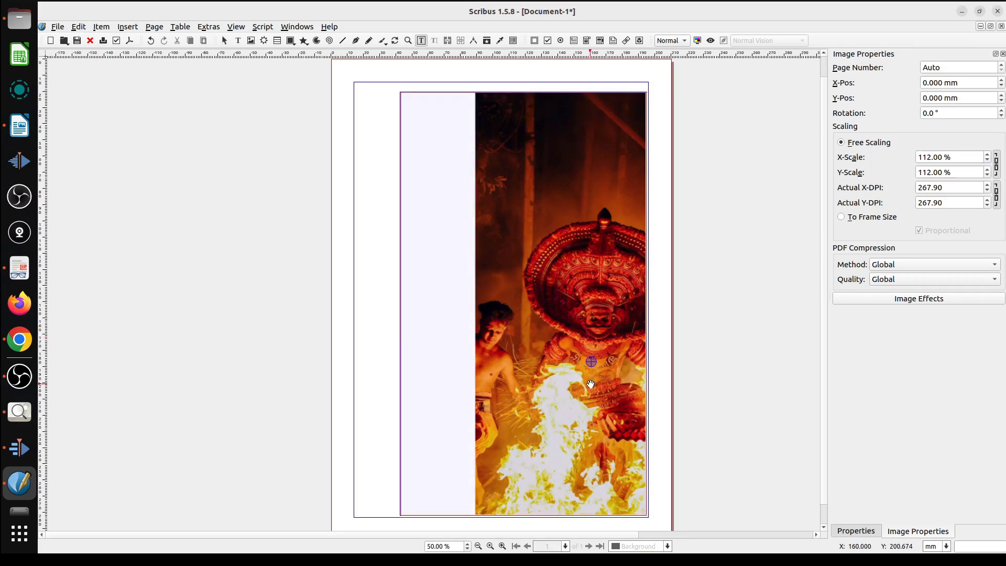
left_click_drag(590, 363, 515, 307)
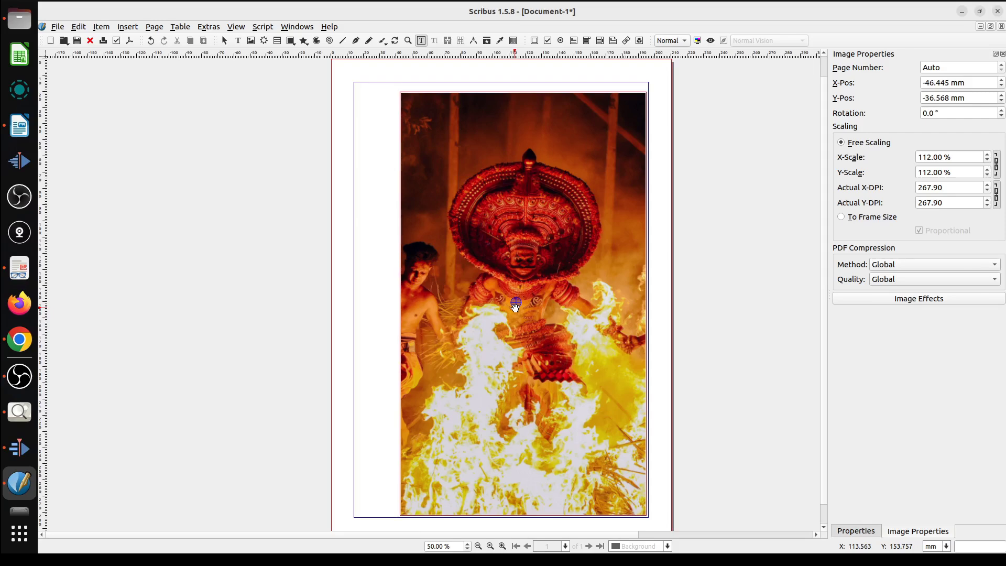
left_click(766, 333)
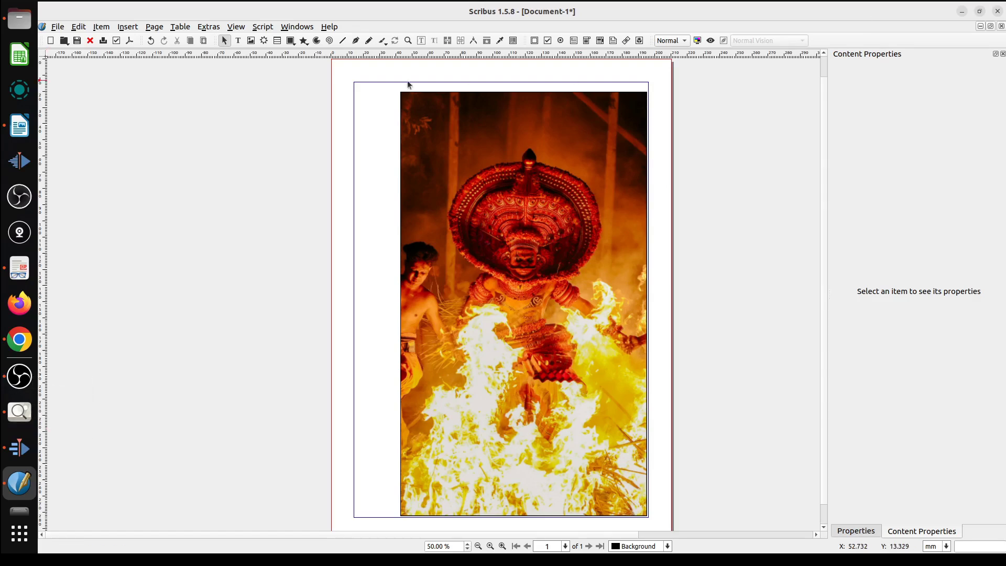
Draw a rectangle about 113 mm by 28 mm from the page's left edge across the lower image and open its fill colours.
left_click(291, 41)
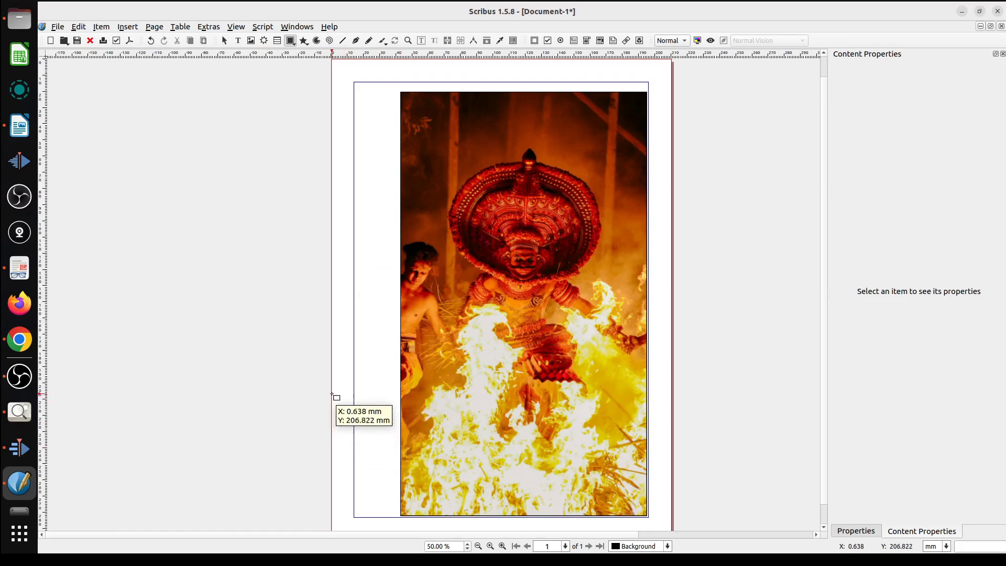
left_click_drag(332, 384, 516, 428)
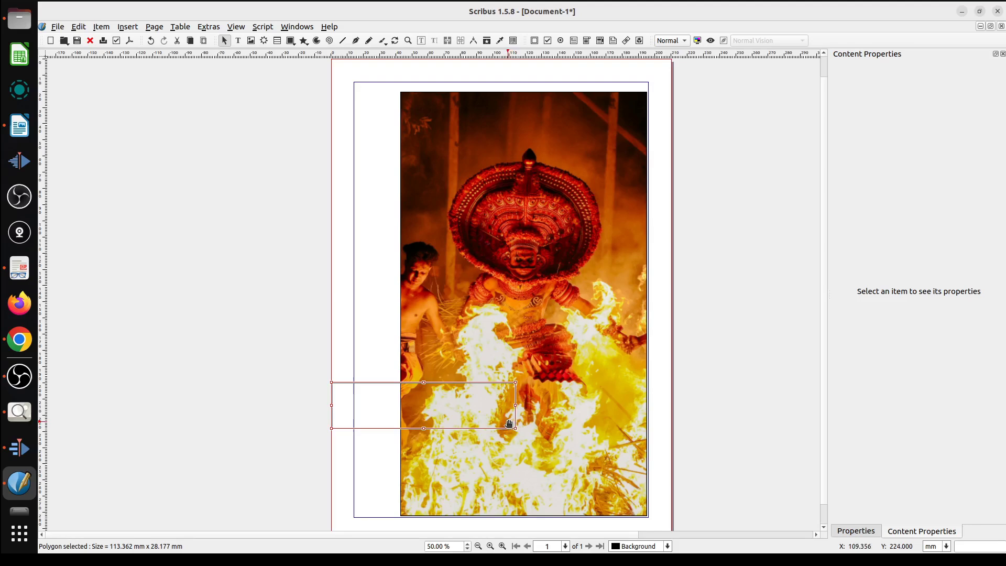
left_click(866, 530)
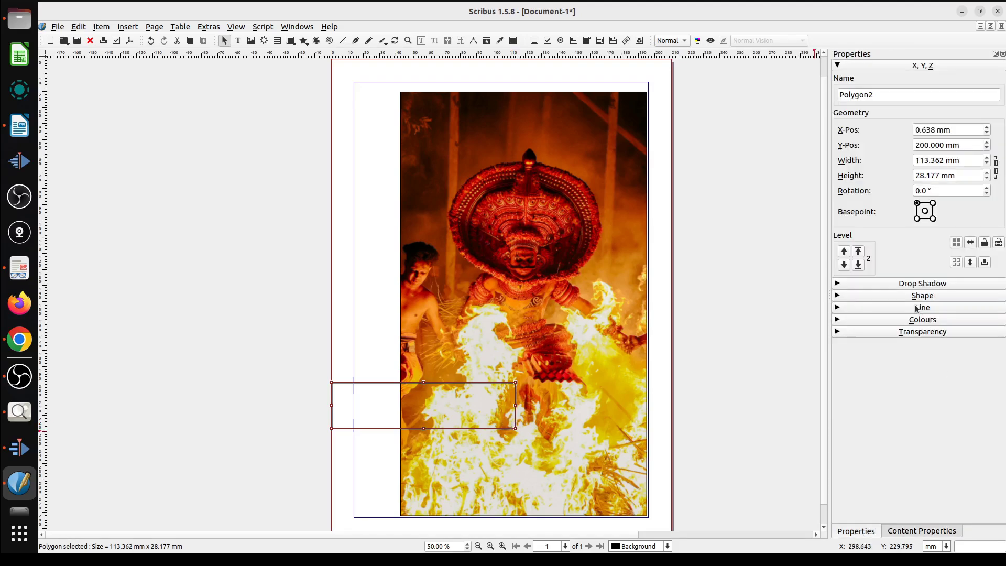
left_click(838, 320)
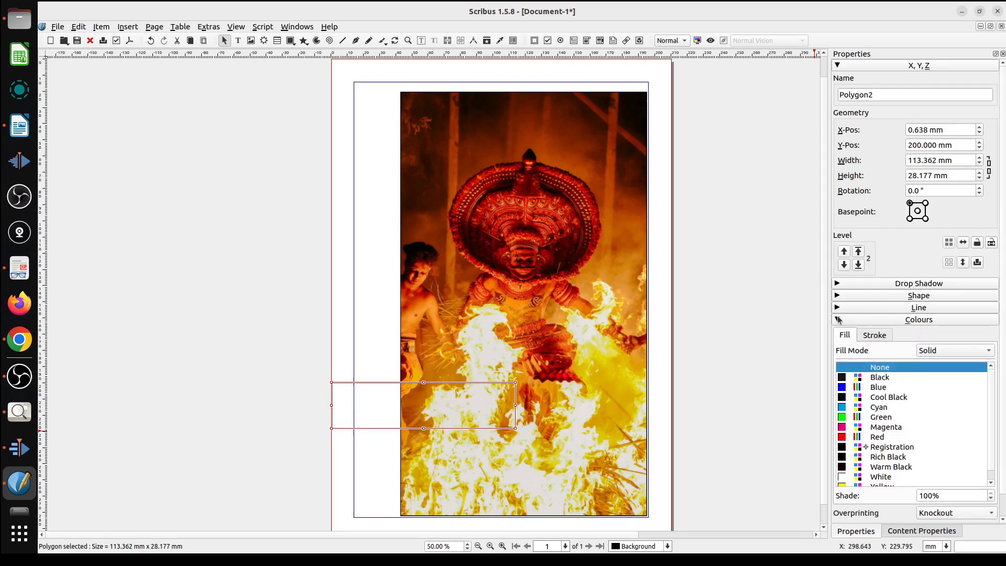
scroll(874, 426, "down", 3)
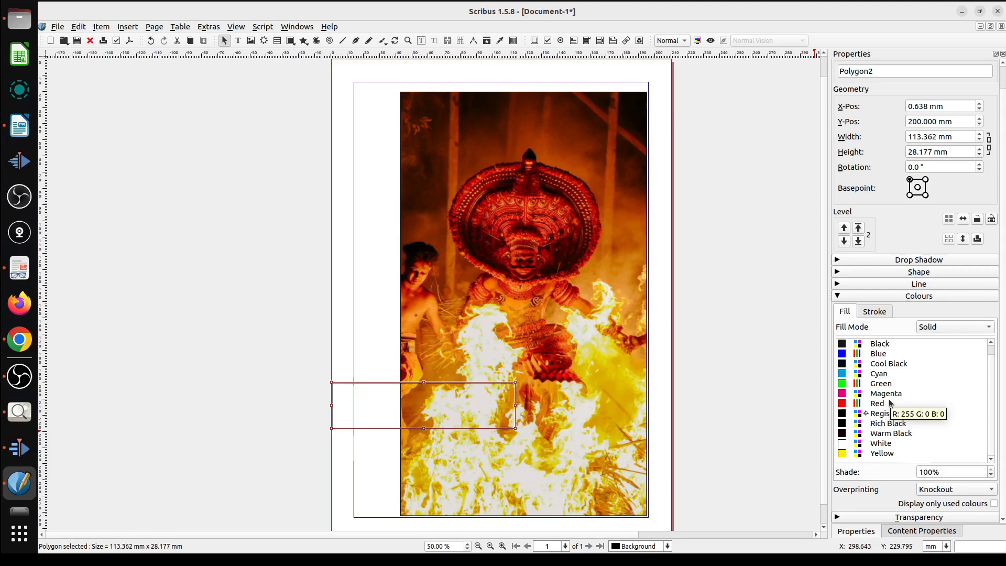
Merge the Oxygen colour set into the document's solid colours.
left_click(79, 27)
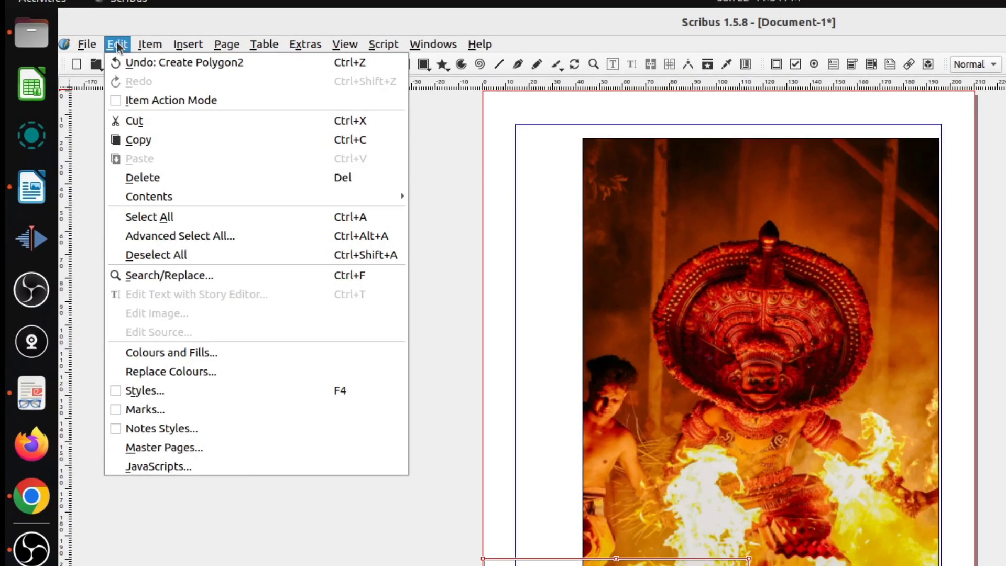
left_click(212, 352)
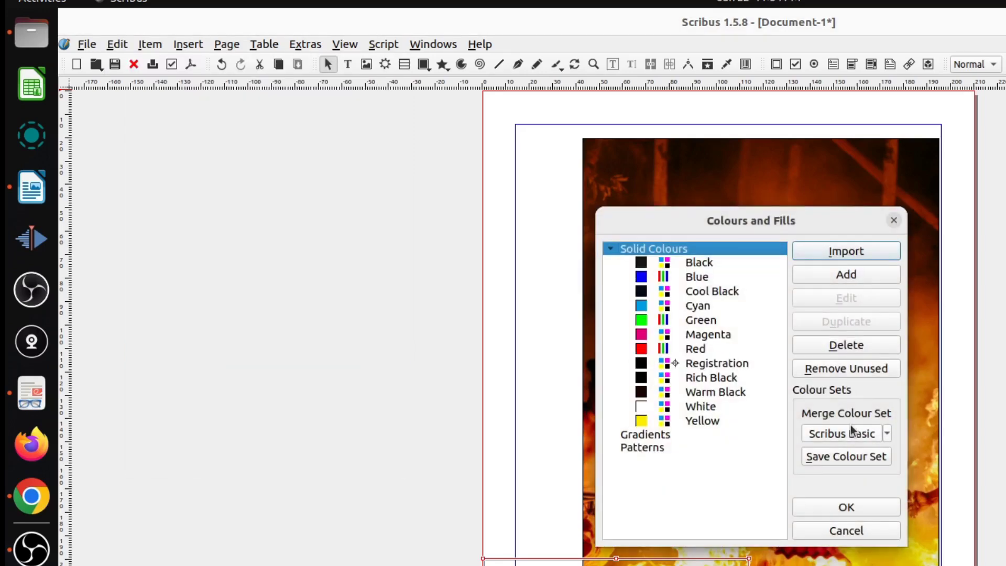
left_click(886, 434)
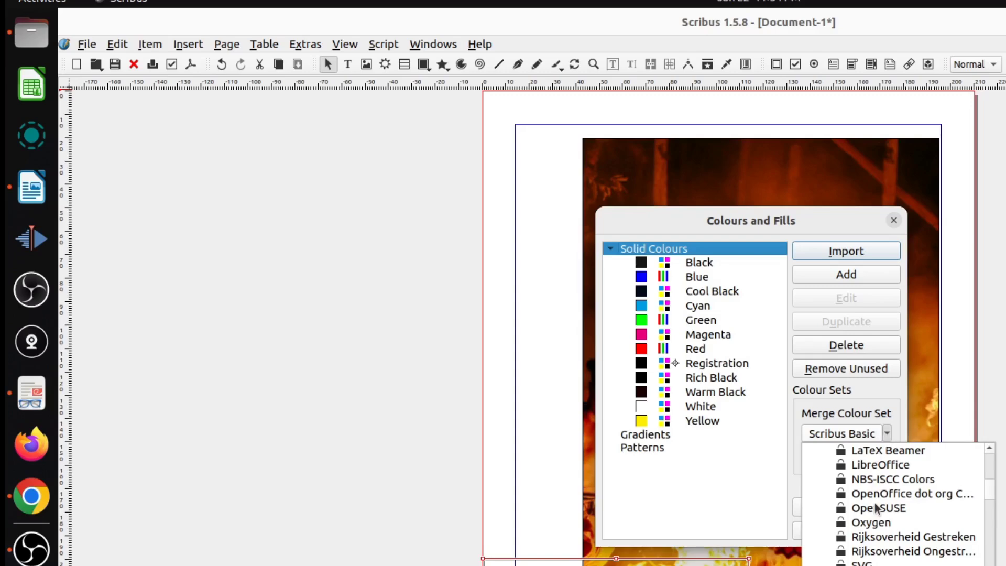
left_click(879, 523)
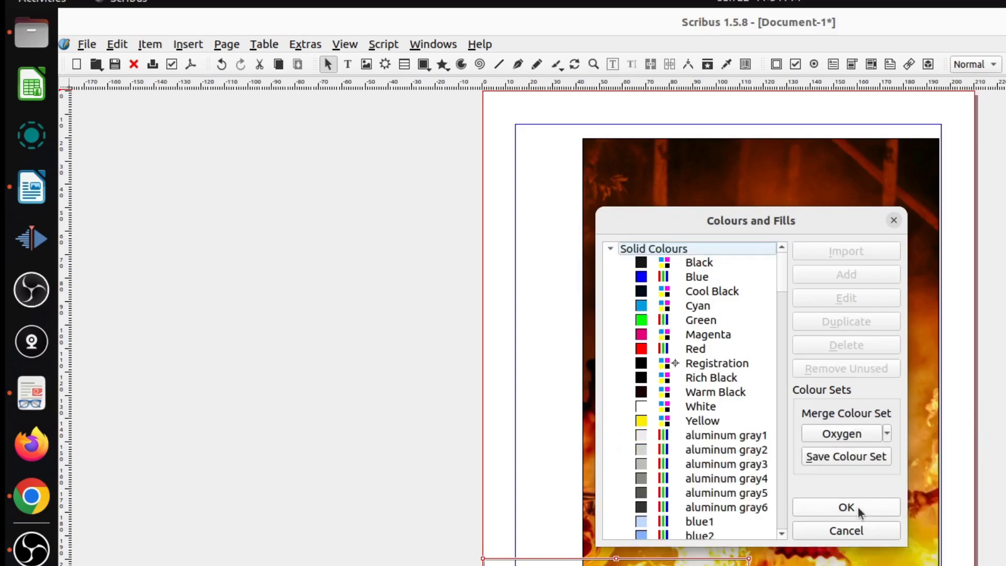
left_click(858, 507)
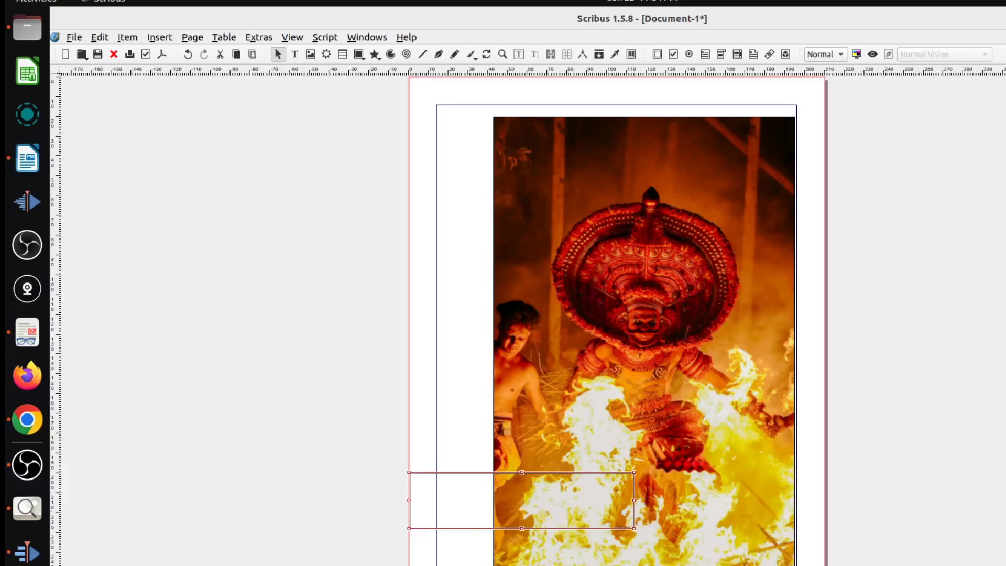
Fill the rectangle with red6 and deselect it.
scroll(928, 415, "down", 6)
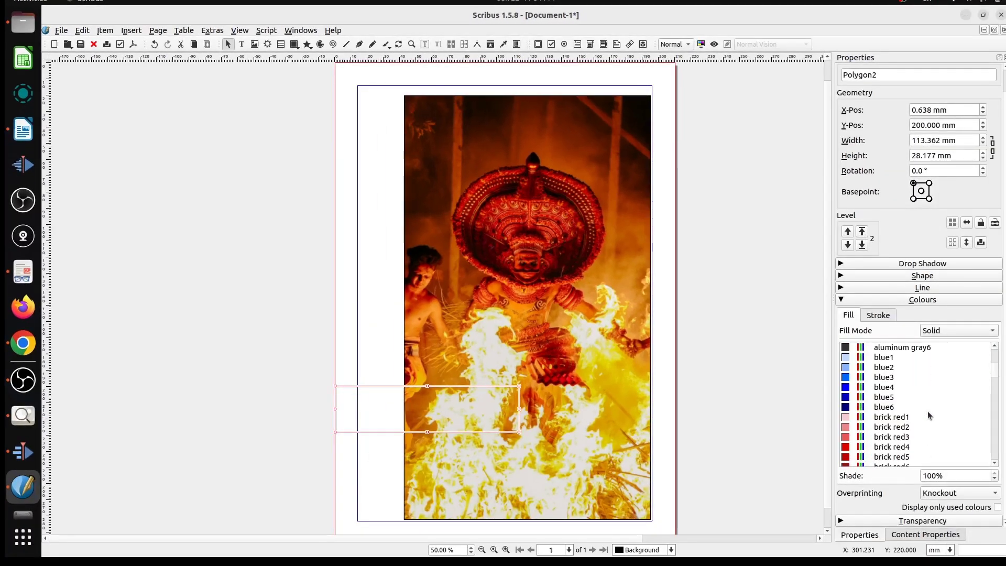
scroll(928, 415, "down", 20)
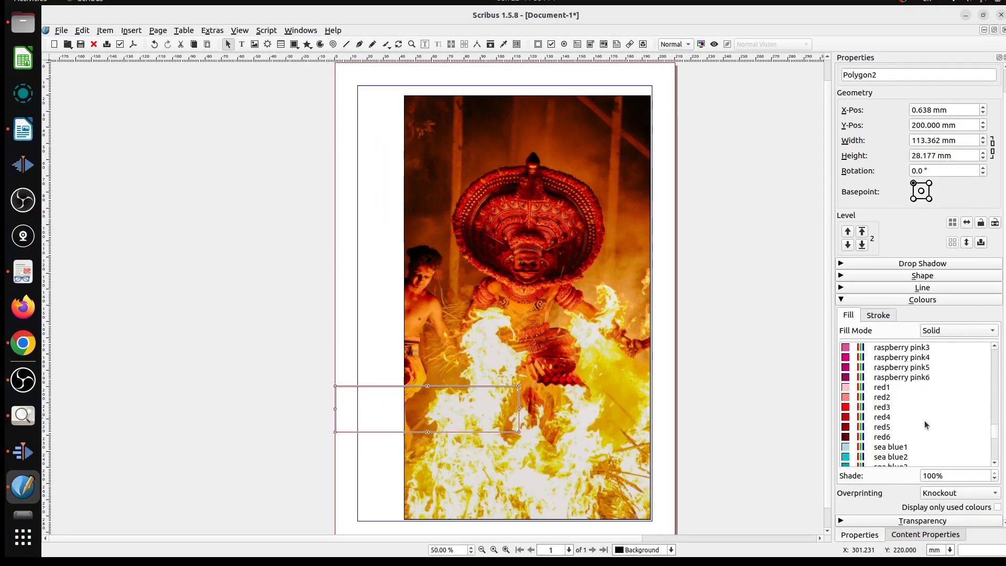
left_click(897, 437)
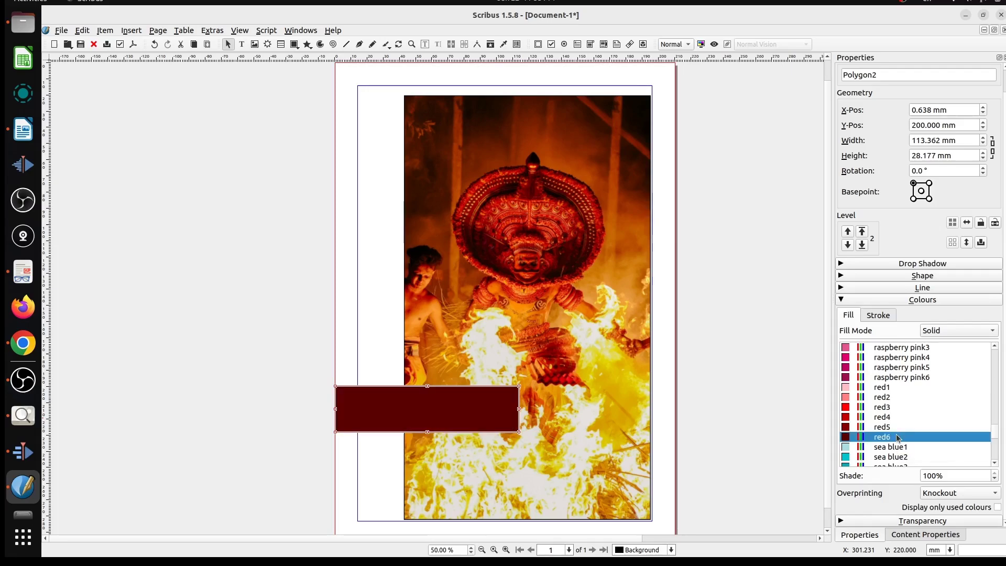
left_click(284, 337)
Check the sample layout in Image Viewer, and in Scribus draw a text frame about 103 mm by 15 mm in the rectangle's upper part.
left_click(22, 415)
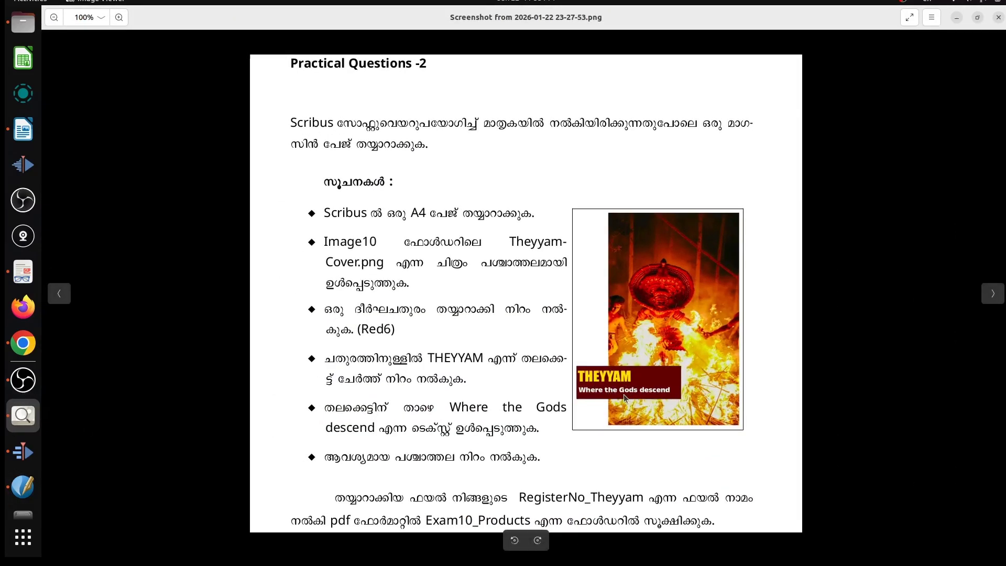
left_click(957, 18)
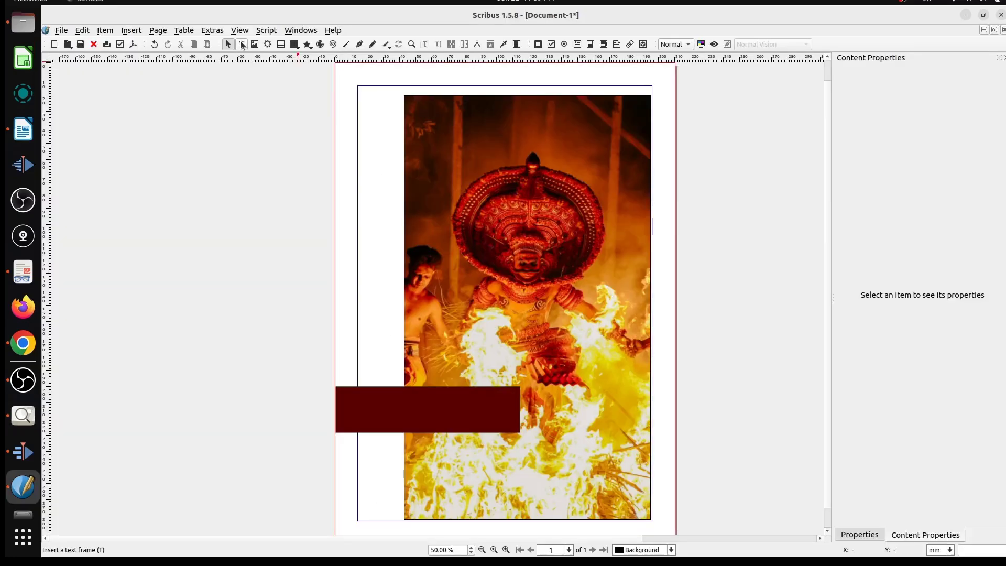
left_click(242, 45)
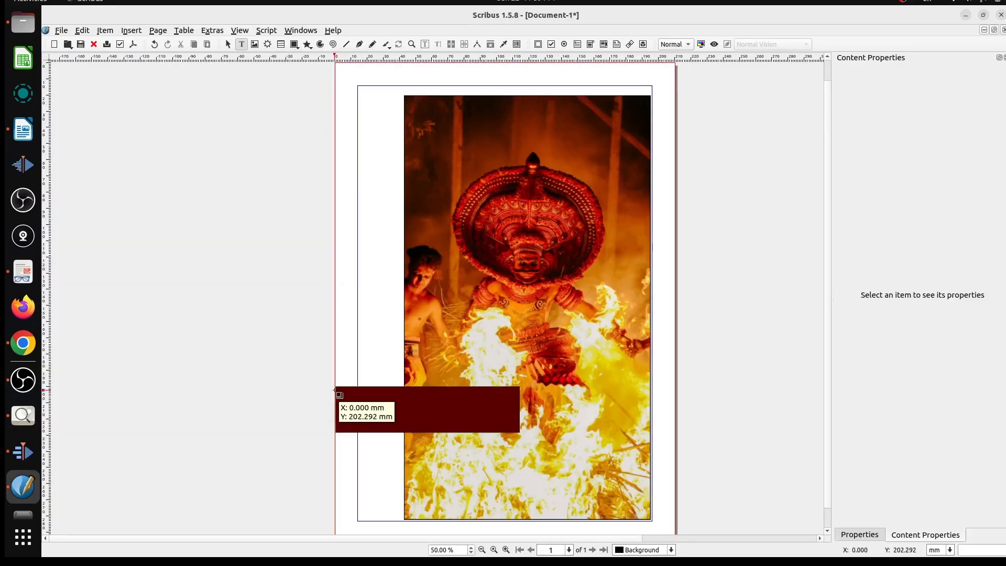
left_click_drag(335, 391, 501, 415)
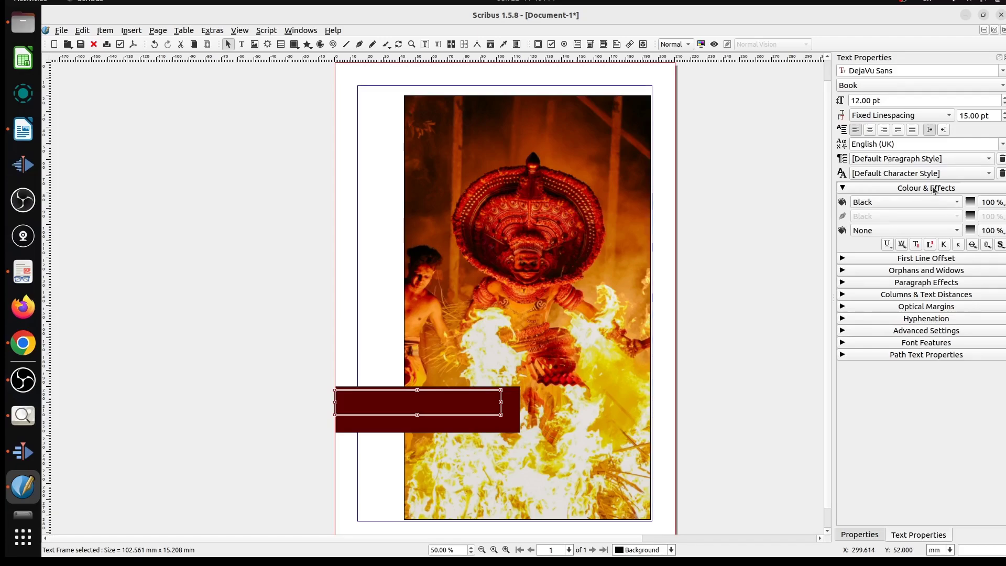
Set the text frame's text colour to Yellow and its font to Impact Regular.
left_click(919, 201)
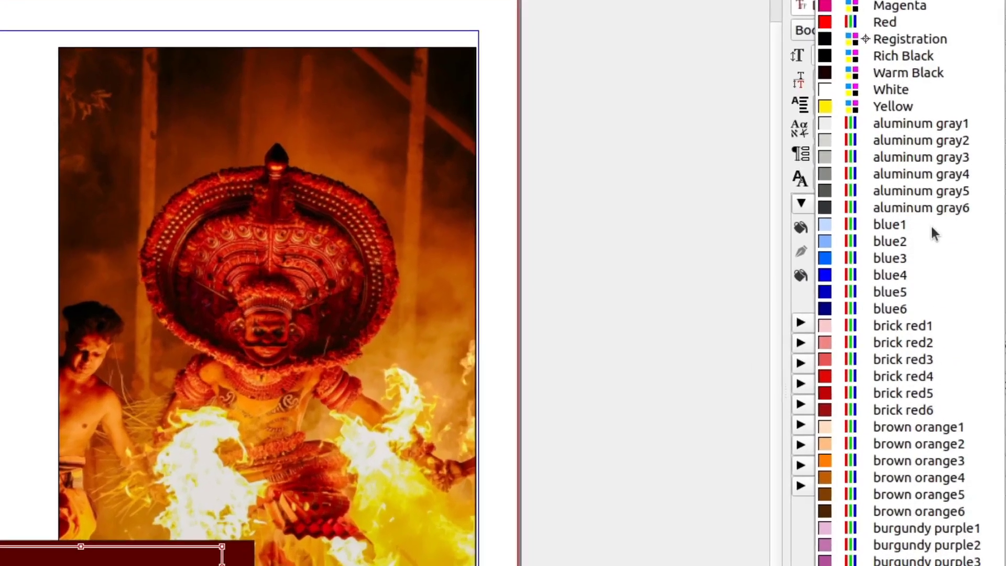
left_click(901, 111)
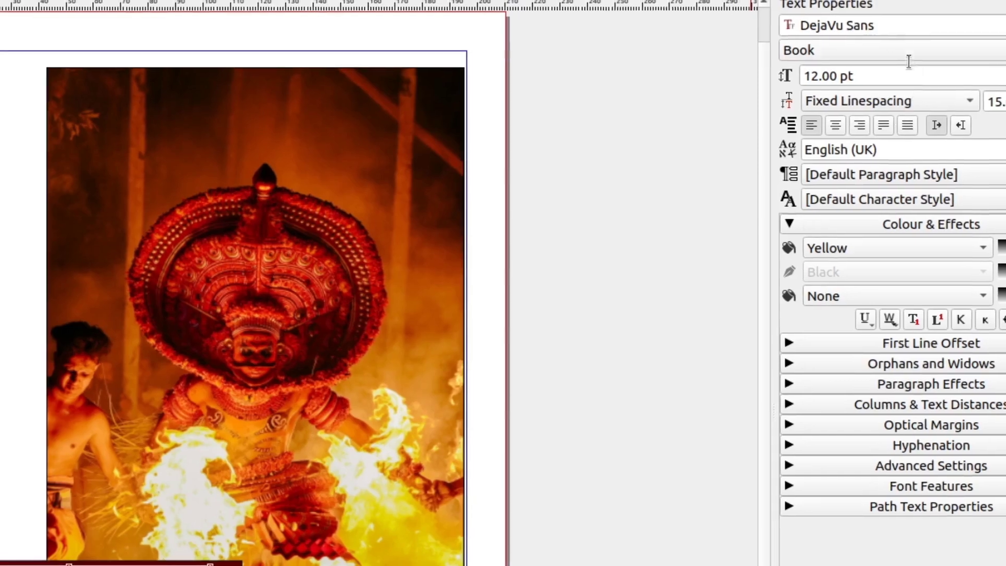
left_click_drag(902, 25, 790, 25)
type("Impact")
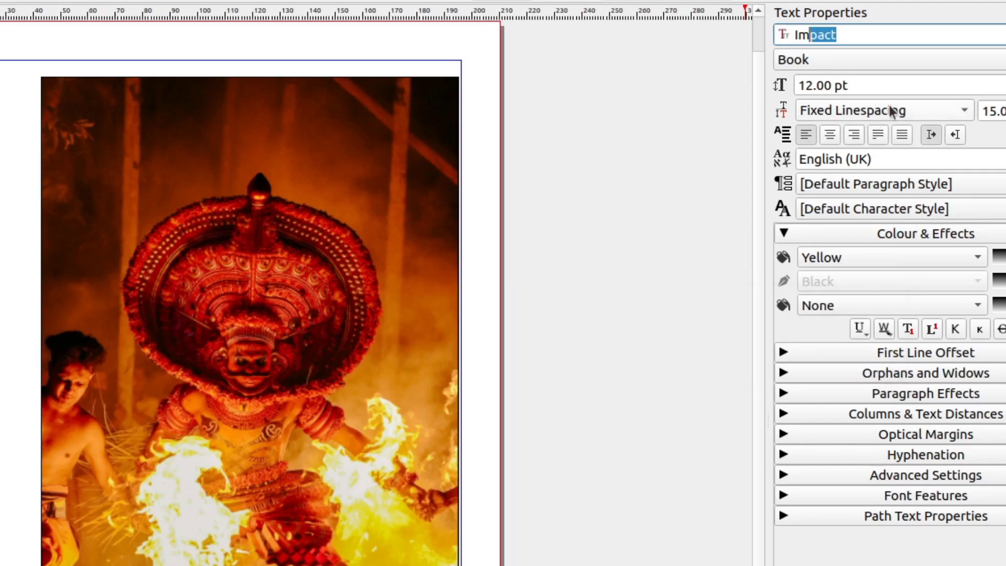
left_click(911, 55)
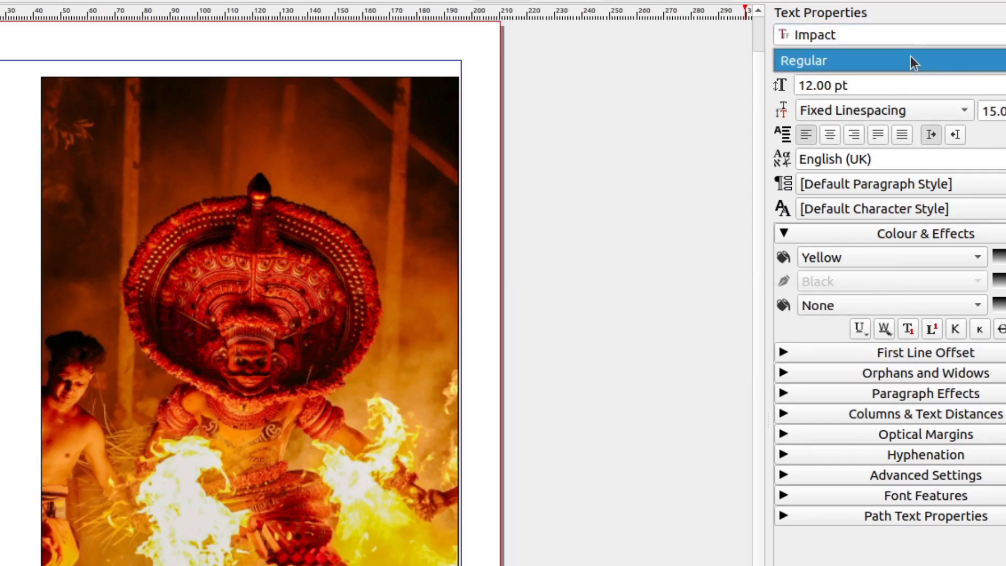
left_click(905, 29)
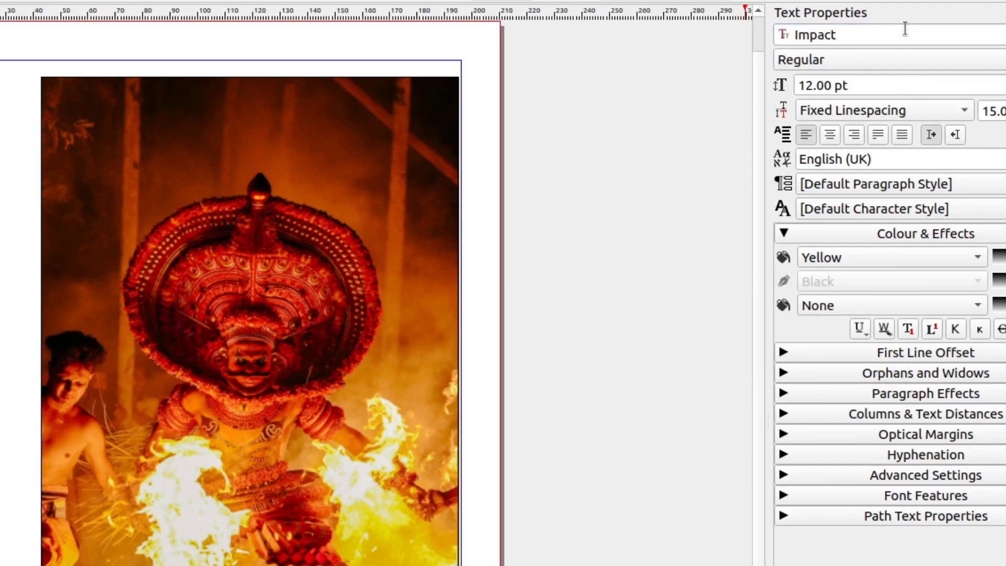
Set the font size to 35 pt and enter the title THEYYAM in the text frame.
left_click_drag(865, 84, 765, 77)
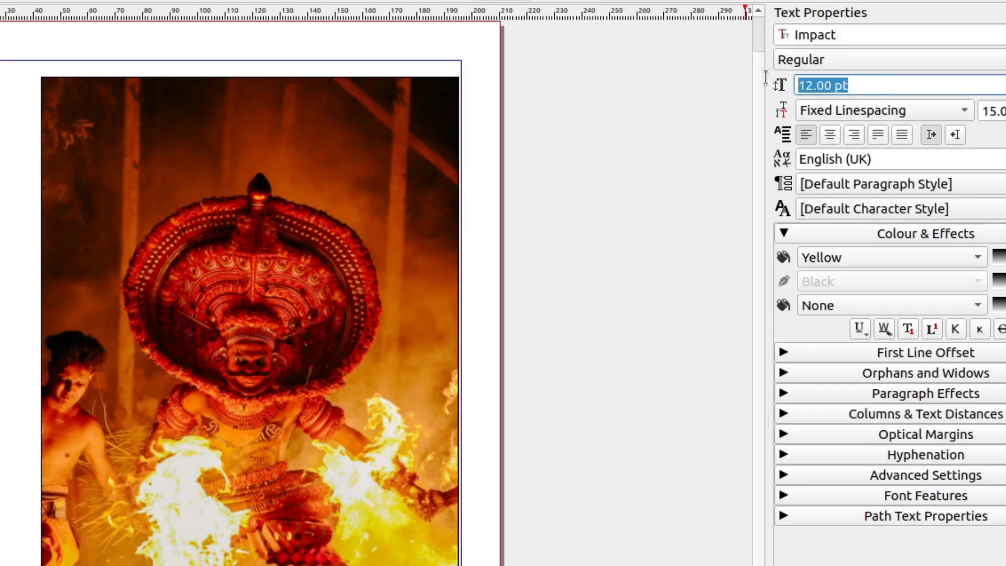
type("35")
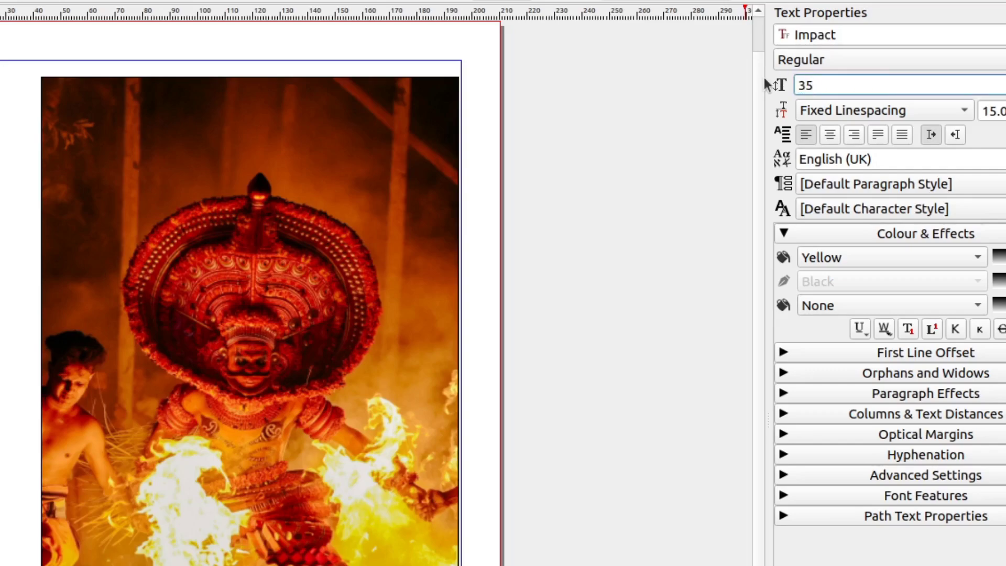
key("Return")
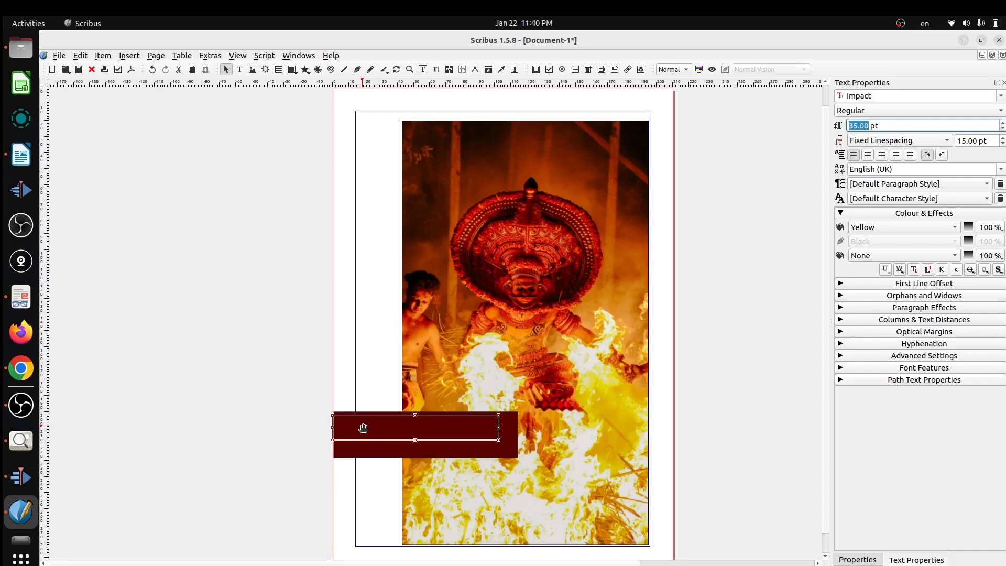
double_click(363, 428)
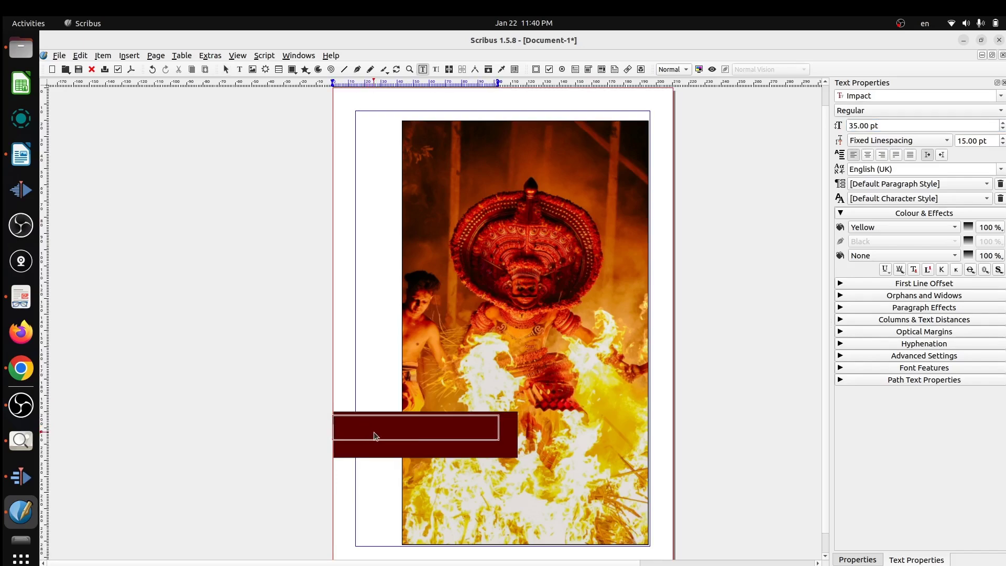
type("THEYYAM")
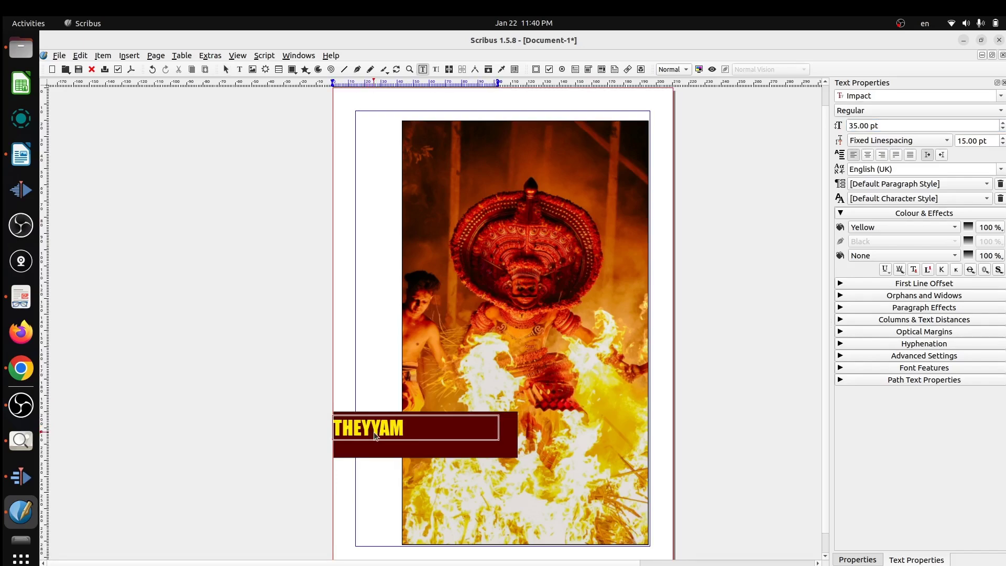
Draw a second text frame below the title, spanning the rectangle's width, and set its text colour to White.
left_click(21, 440)
left_click(239, 70)
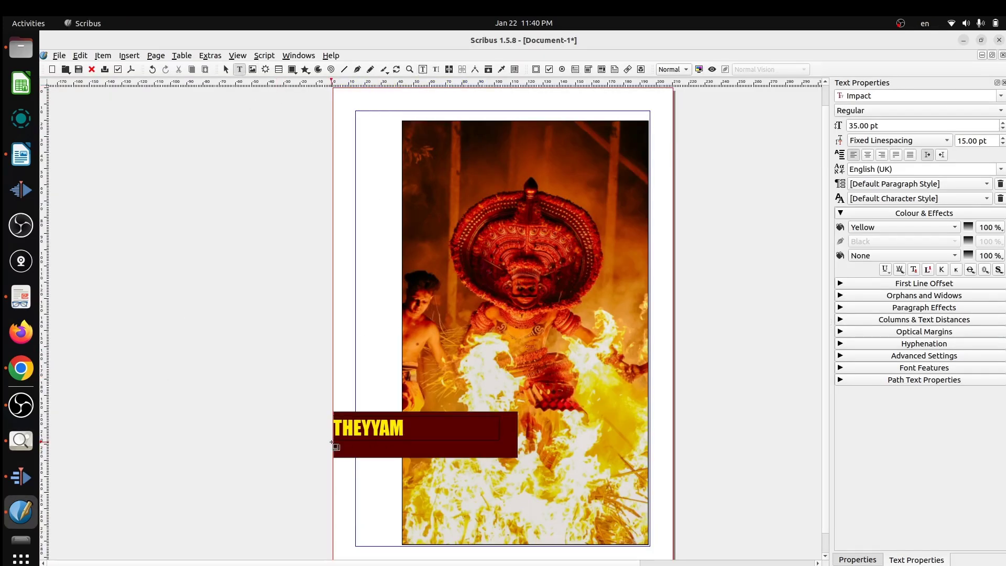
left_click_drag(332, 443, 519, 455)
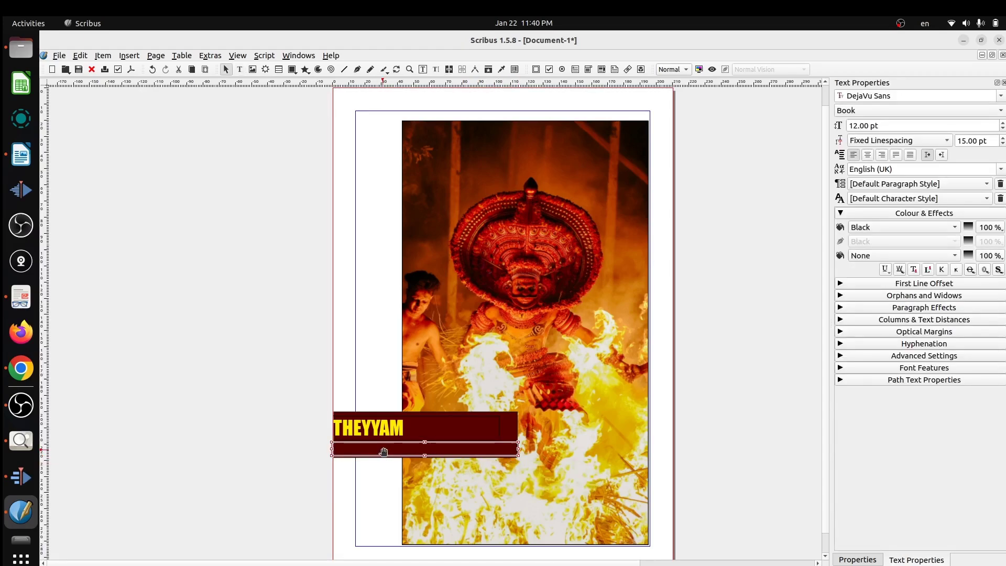
double_click(384, 452)
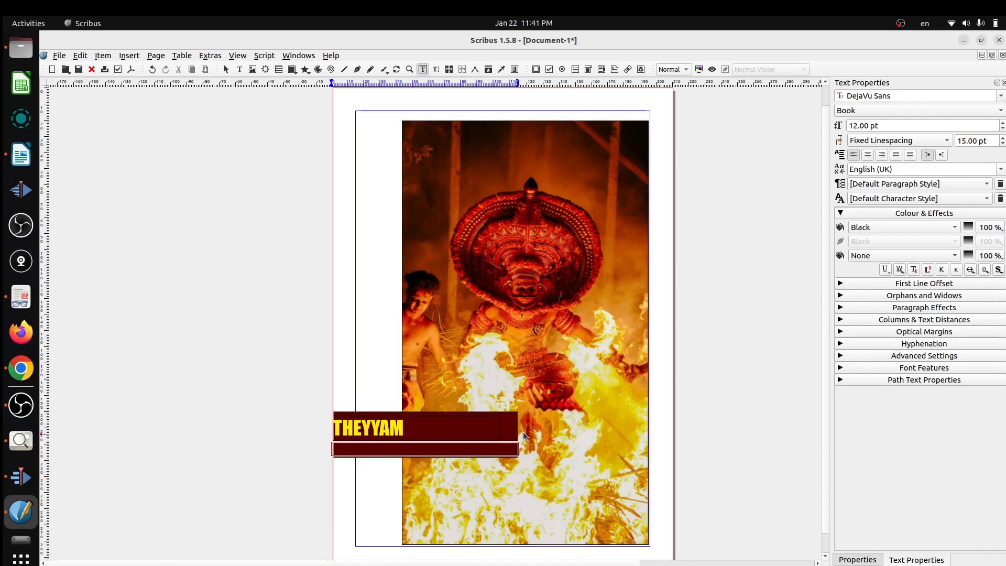
left_click(930, 227)
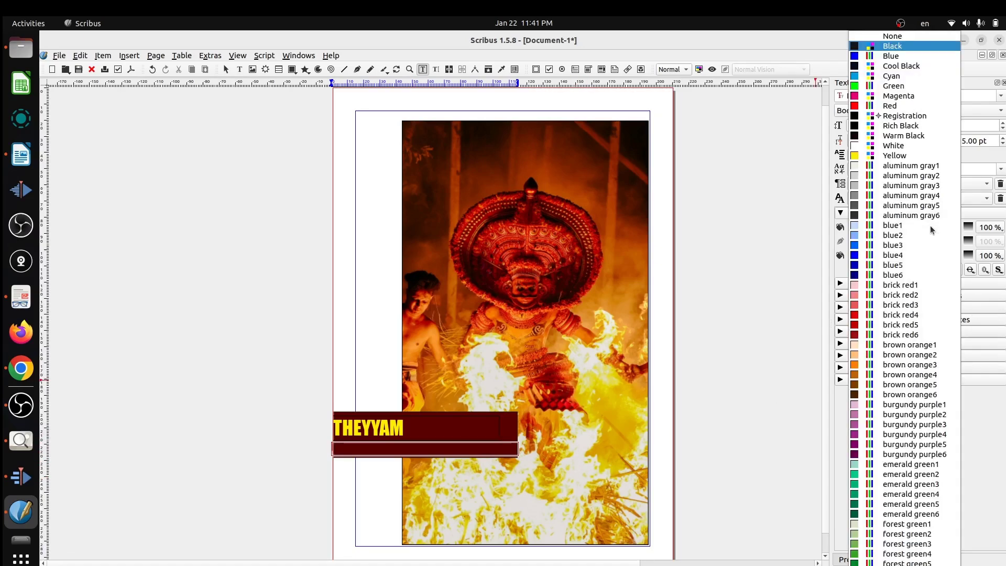
left_click(914, 145)
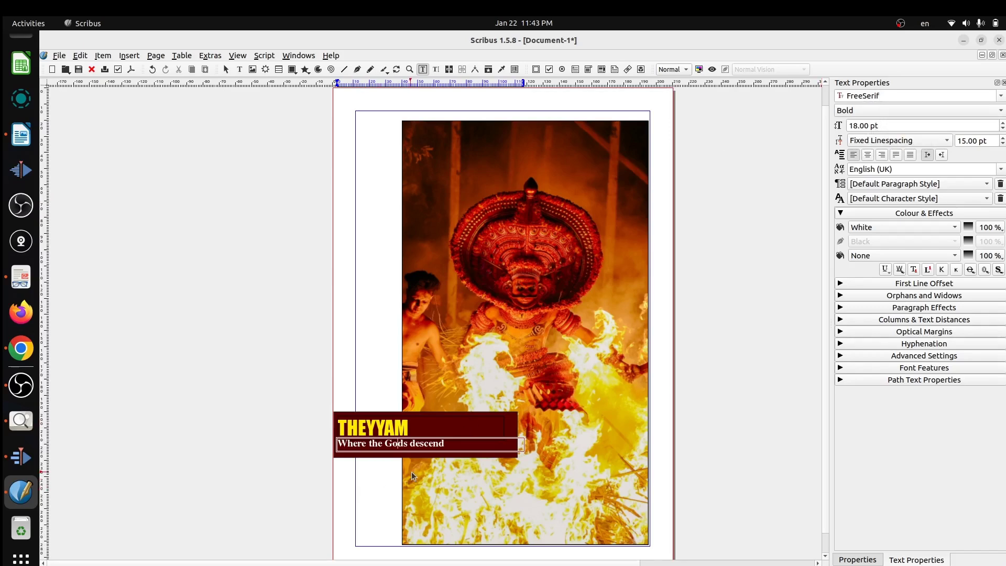
Start a PDF export of the cover page and choose the Exam10_Product folder in Home as the output location.
left_click(247, 410)
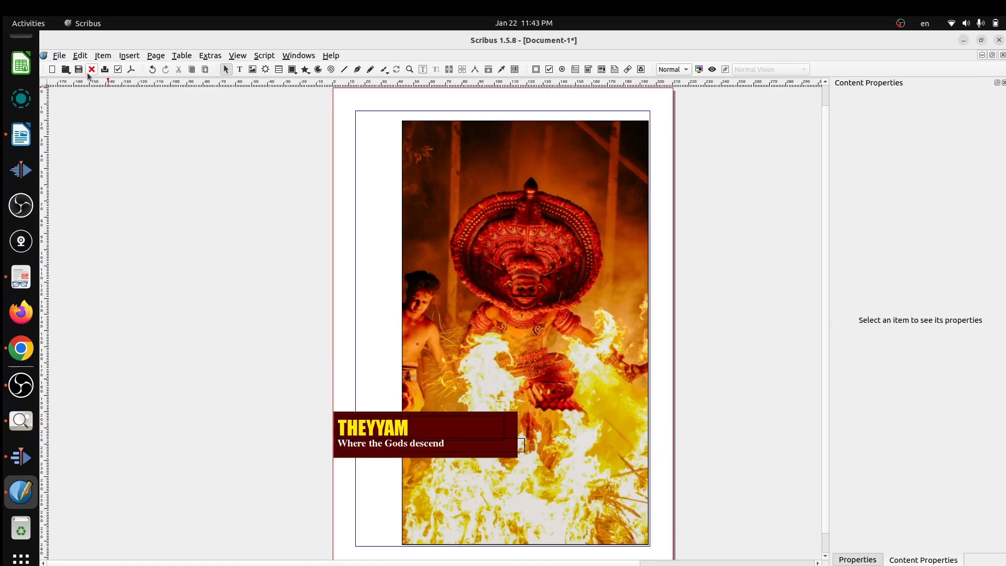
left_click(59, 55)
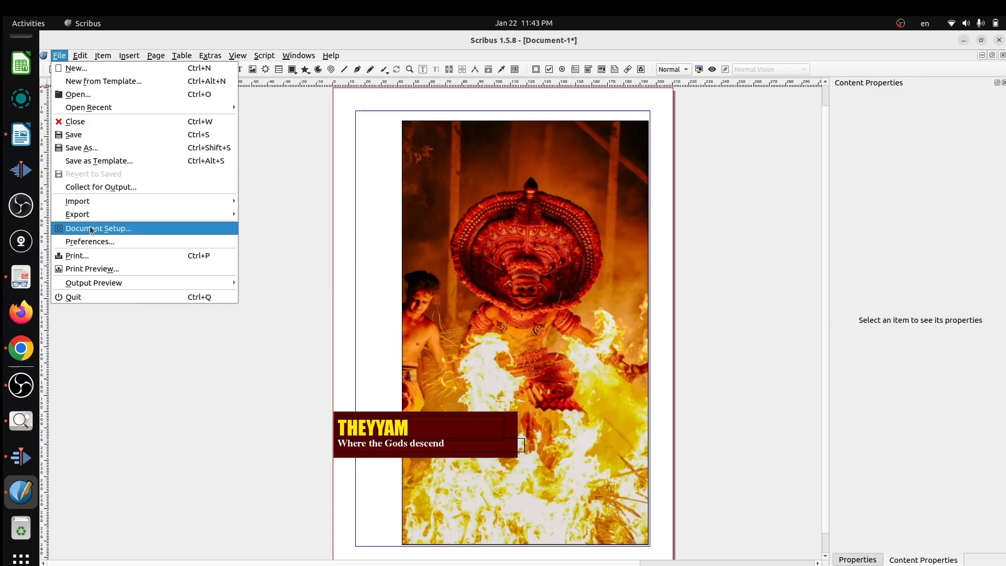
mouse_move(147, 214)
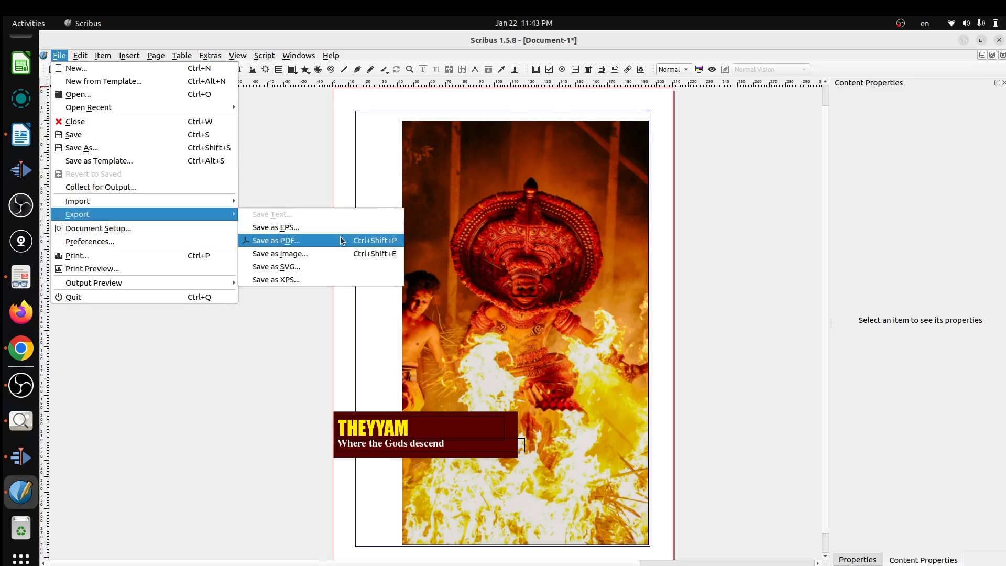
left_click(341, 238)
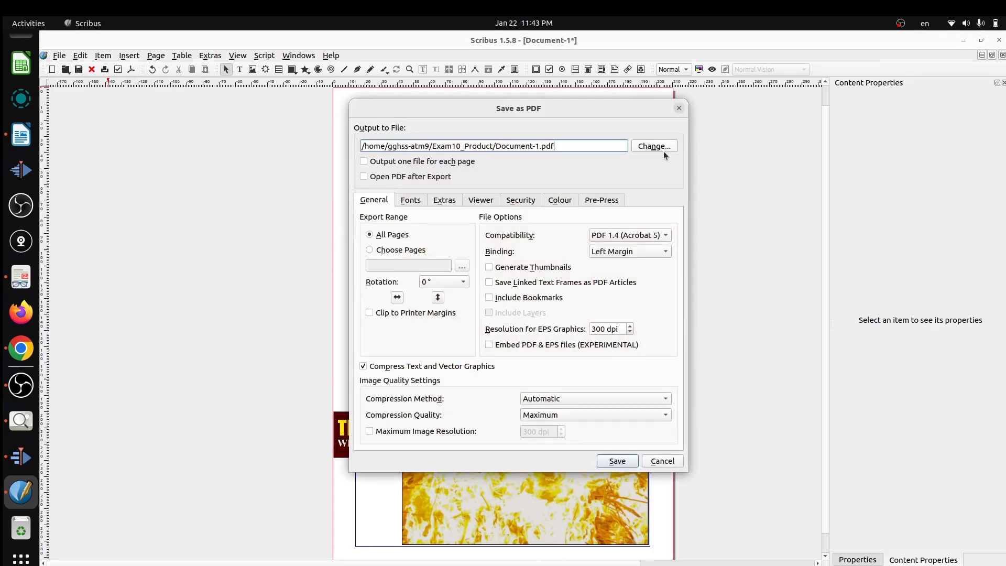
left_click(653, 146)
left_click(299, 129)
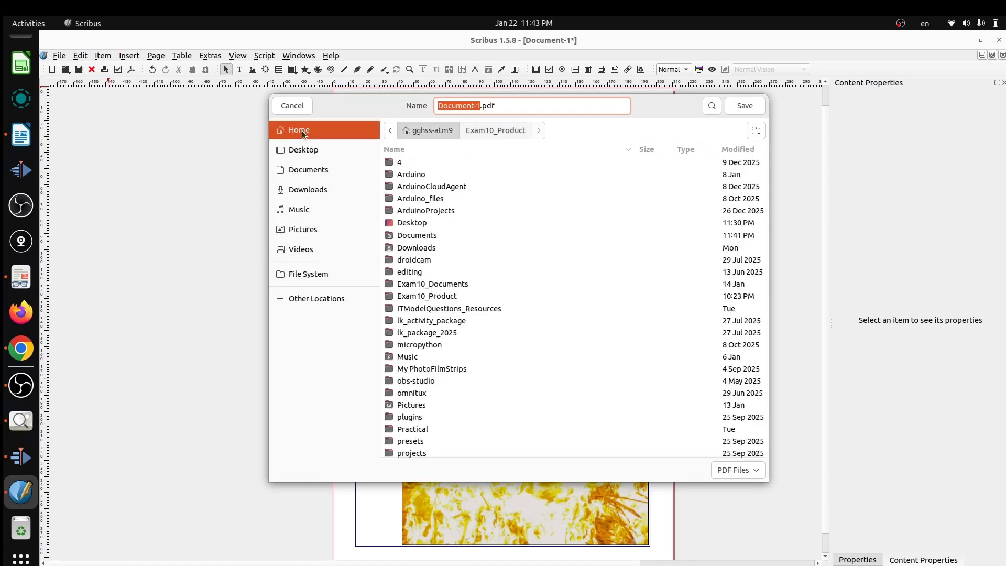
scroll(455, 345, "down", 1)
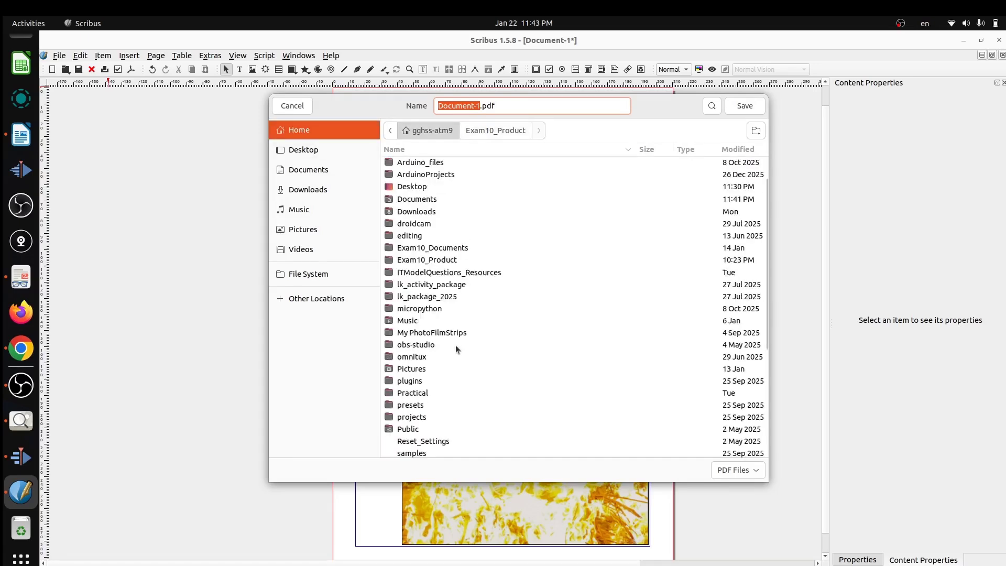
double_click(448, 260)
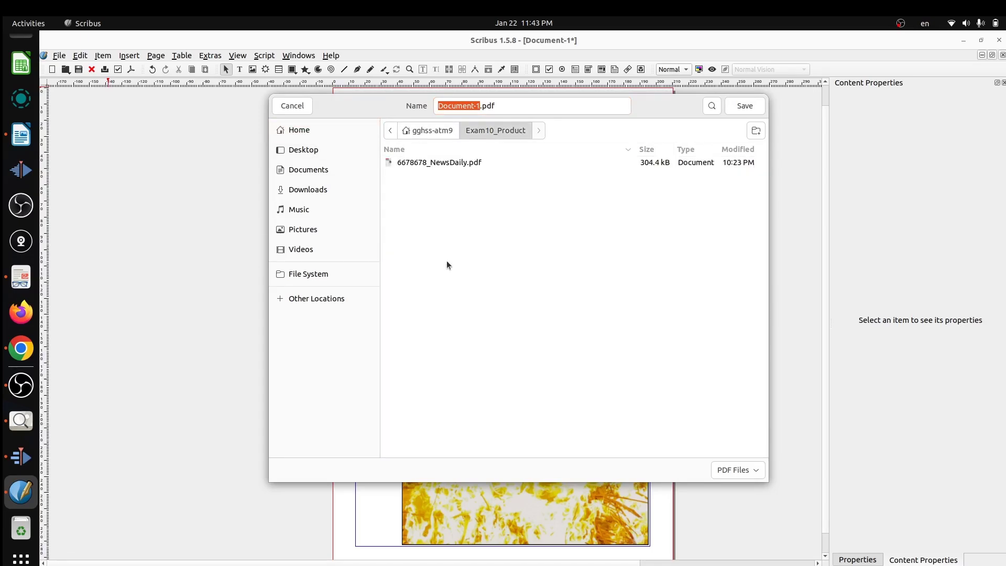
Name the output file 688786_Theyyam.pdf and export the document as PDF with the default export options.
left_click(469, 106)
left_click_drag(481, 106, 416, 103)
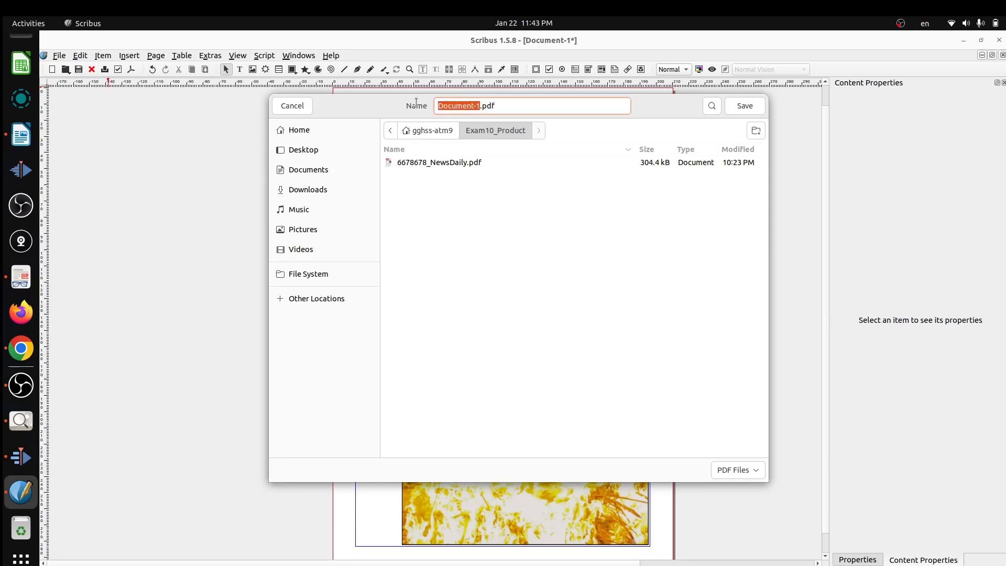
type("688786_Theyyam")
left_click(744, 105)
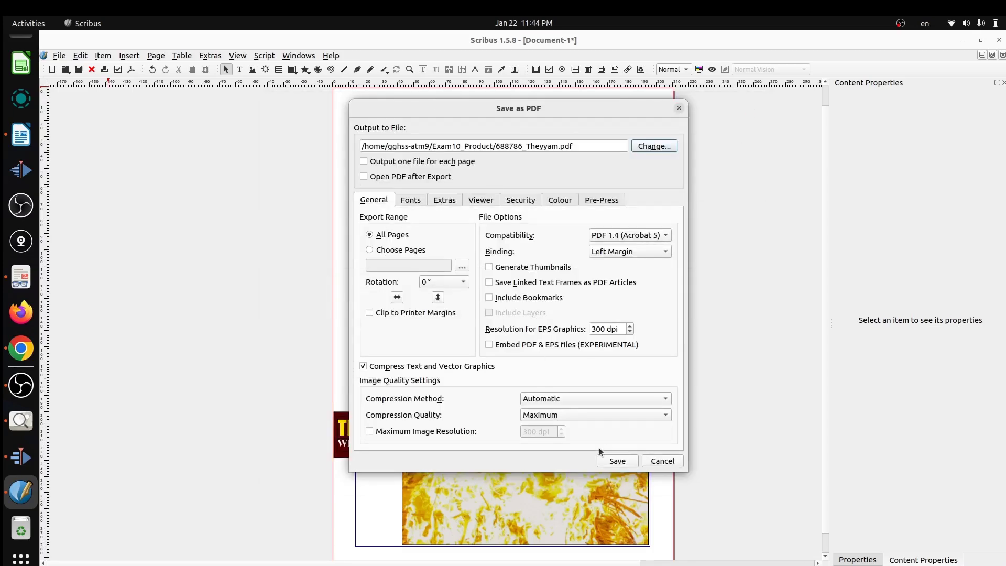
left_click(613, 463)
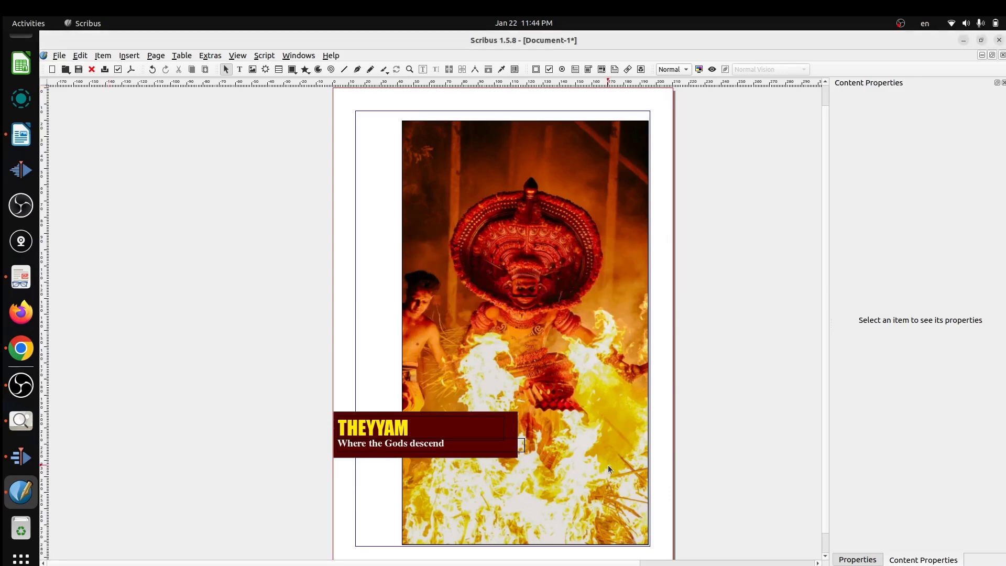